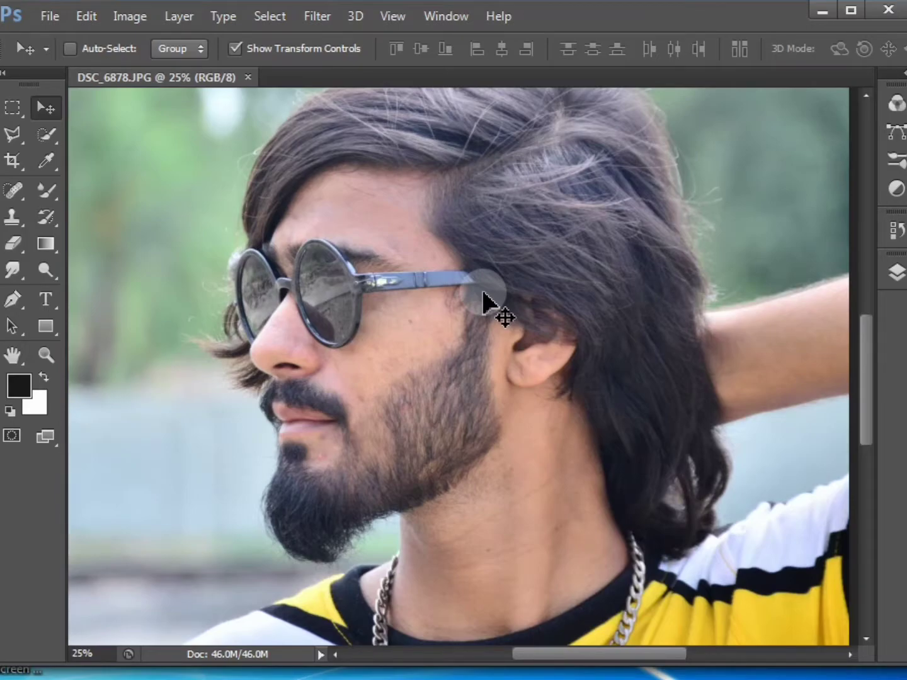
- Outline the cheek above the beard line with the Polygonal Lasso, smooth its skin with the Mixer Brush at size 175, and deselect
{"action": "key", "text": "l"}
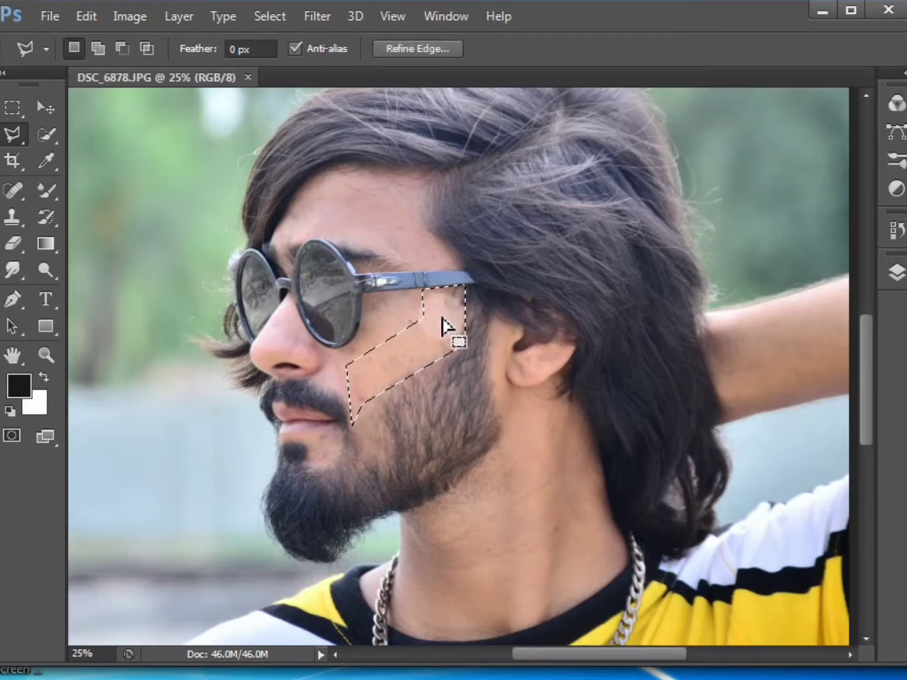
{"action": "left_click", "coordinate": [44, 196]}
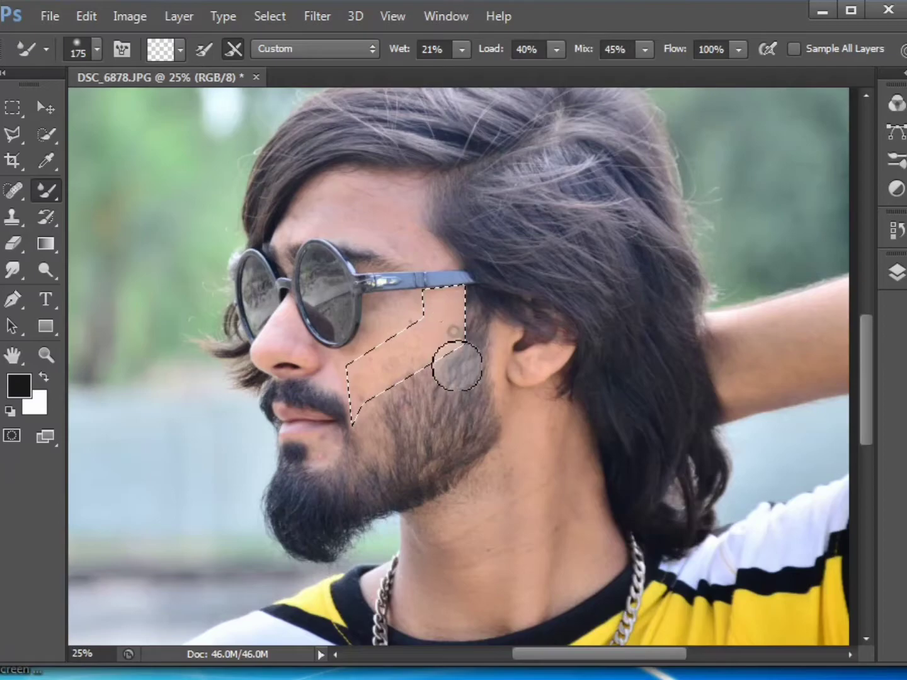
{"action": "mouse_move", "coordinate": [386, 375]}
{"action": "left_mouse_down"}
{"action": "mouse_move", "coordinate": [440, 342]}
{"action": "mouse_move", "coordinate": [370, 366]}
{"action": "left_mouse_up"}
{"action": "left_click", "coordinate": [10, 108]}
{"action": "right_click", "coordinate": [422, 309]}
{"action": "left_click", "coordinate": [445, 271]}
- Smooth the remaining cheek skin below the sunglasses and beside the nose with the Mixer Brush at size 100
{"action": "left_click", "coordinate": [45, 356]}
{"action": "left_click", "coordinate": [401, 376]}
{"action": "left_click", "coordinate": [402, 376]}
{"action": "scroll", "coordinate": [397, 377], "scroll_direction": "up", "scroll_amount": 1}
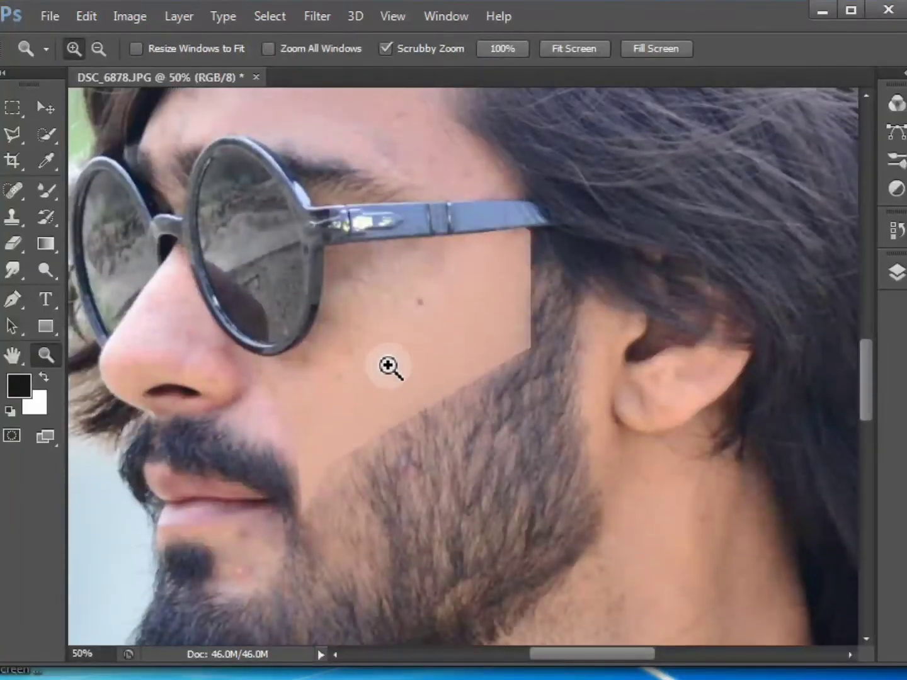
{"action": "left_click", "coordinate": [48, 189]}
{"action": "mouse_move", "coordinate": [411, 295]}
{"action": "left_mouse_down"}
{"action": "mouse_move", "coordinate": [434, 264]}
{"action": "mouse_move", "coordinate": [354, 262]}
{"action": "mouse_move", "coordinate": [351, 325]}
{"action": "mouse_move", "coordinate": [337, 346]}
{"action": "mouse_move", "coordinate": [348, 264]}
{"action": "mouse_move", "coordinate": [365, 296]}
{"action": "mouse_move", "coordinate": [355, 328]}
{"action": "mouse_move", "coordinate": [389, 296]}
{"action": "mouse_move", "coordinate": [319, 380]}
{"action": "mouse_move", "coordinate": [298, 392]}
{"action": "mouse_move", "coordinate": [295, 372]}
{"action": "mouse_move", "coordinate": [285, 383]}
{"action": "mouse_move", "coordinate": [301, 382]}
{"action": "mouse_move", "coordinate": [269, 377]}
{"action": "mouse_move", "coordinate": [291, 427]}
{"action": "mouse_move", "coordinate": [305, 427]}
{"action": "mouse_move", "coordinate": [302, 452]}
{"action": "mouse_move", "coordinate": [267, 397]}
{"action": "left_mouse_up"}
{"action": "scroll", "coordinate": [444, 376], "scroll_direction": "up", "scroll_amount": 1}
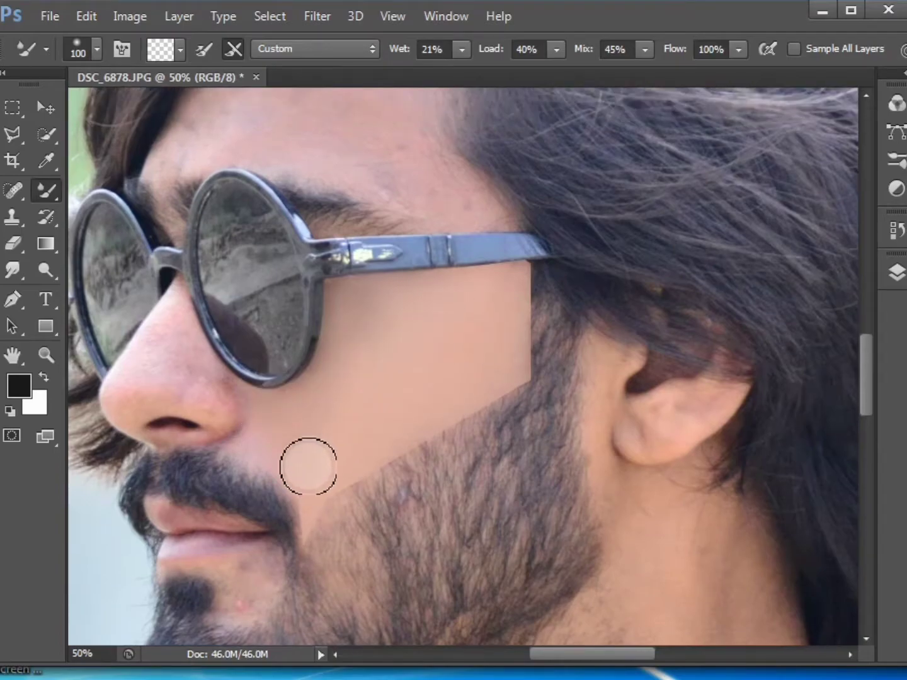
- Smooth the nose with the Mixer Brush at size 100 and the forehead at size 150
{"action": "scroll", "coordinate": [333, 429], "scroll_direction": "up", "scroll_amount": 1}
{"action": "mouse_move", "coordinate": [140, 400]}
{"action": "left_mouse_down"}
{"action": "mouse_move", "coordinate": [220, 426]}
{"action": "mouse_move", "coordinate": [225, 450]}
{"action": "mouse_move", "coordinate": [144, 406]}
{"action": "mouse_move", "coordinate": [182, 385]}
{"action": "left_mouse_up"}
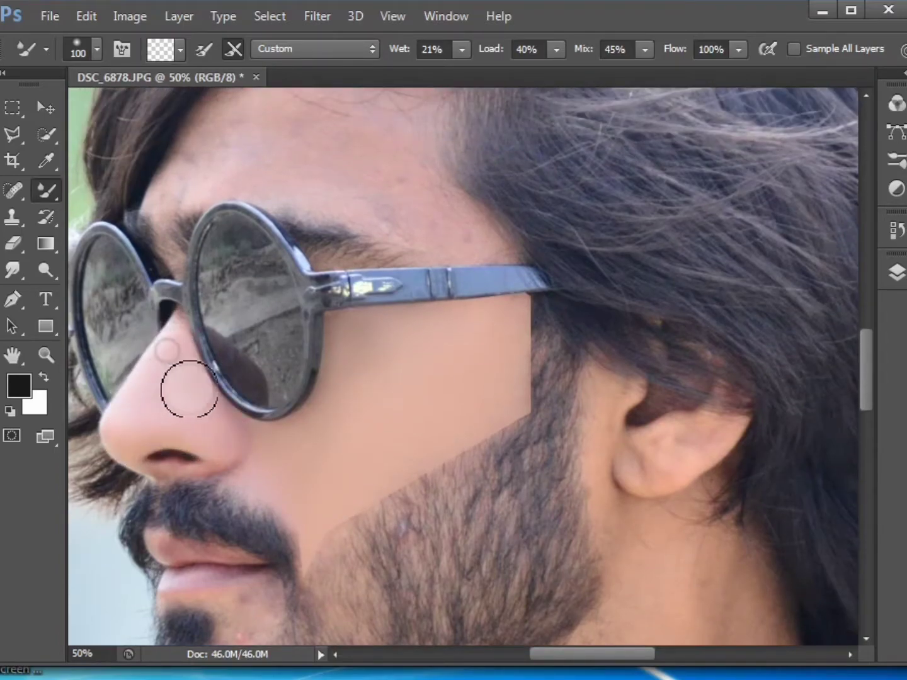
{"action": "scroll", "coordinate": [332, 257], "scroll_direction": "up", "scroll_amount": 4}
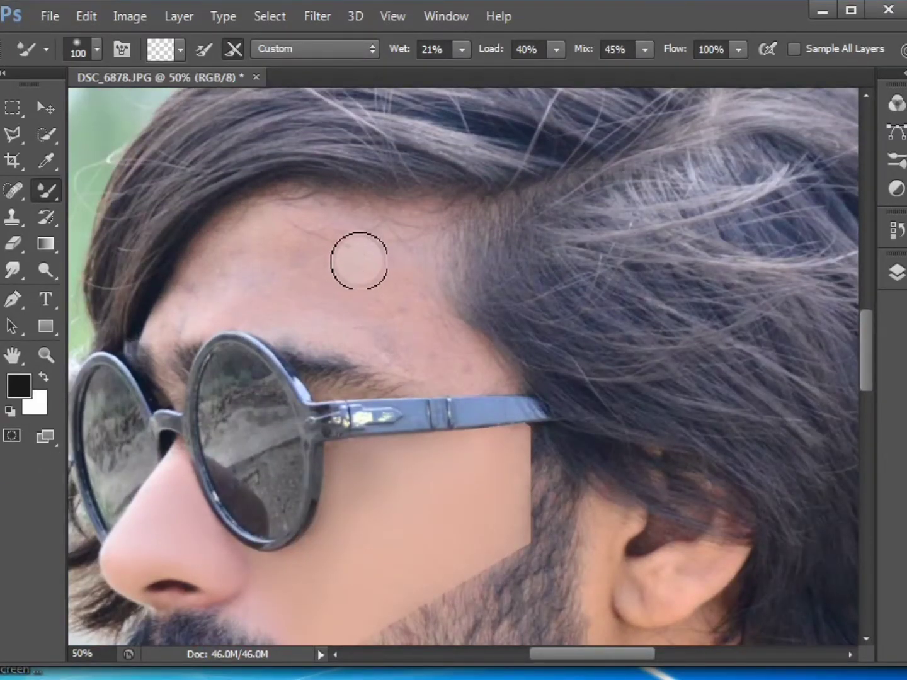
{"action": "key", "text": "bracketright"}
{"action": "key", "text": "bracketright"}
{"action": "mouse_move", "coordinate": [373, 295]}
{"action": "left_mouse_down"}
{"action": "mouse_move", "coordinate": [316, 235]}
{"action": "mouse_move", "coordinate": [270, 250]}
{"action": "mouse_move", "coordinate": [190, 308]}
{"action": "mouse_move", "coordinate": [319, 309]}
{"action": "mouse_move", "coordinate": [281, 302]}
{"action": "mouse_move", "coordinate": [344, 321]}
{"action": "mouse_move", "coordinate": [400, 318]}
{"action": "mouse_move", "coordinate": [457, 362]}
{"action": "mouse_move", "coordinate": [432, 367]}
{"action": "mouse_move", "coordinate": [354, 306]}
{"action": "mouse_move", "coordinate": [336, 244]}
{"action": "left_mouse_up"}
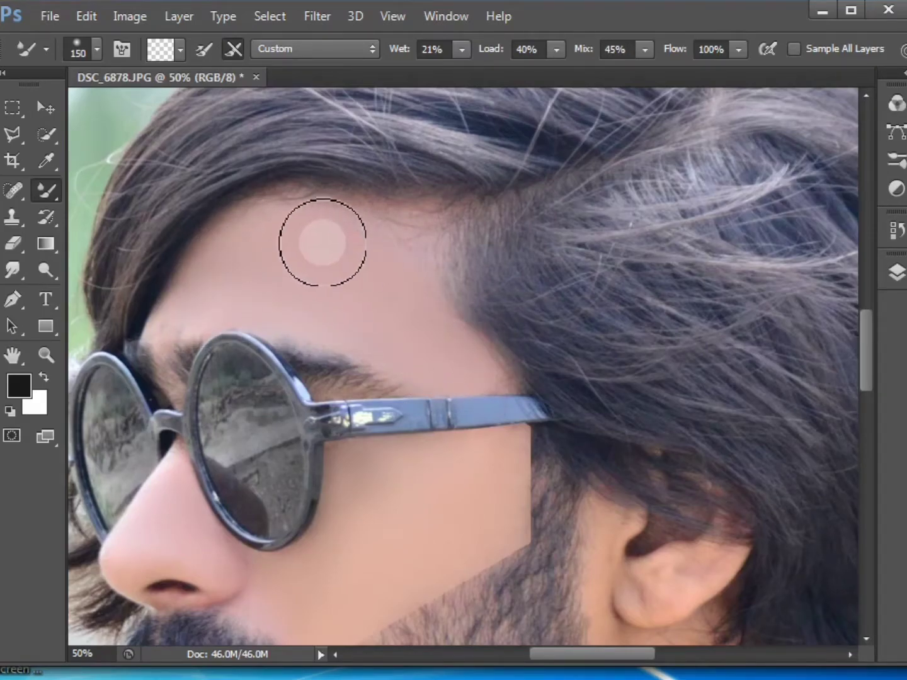
- Smooth the skin around the moustache and below the lower lip with the Mixer Brush at size 90
{"action": "key", "text": "bracketleft"}
{"action": "key", "text": "bracketleft"}
{"action": "key", "text": "bracketleft"}
{"action": "scroll", "coordinate": [227, 536], "scroll_direction": "down", "scroll_amount": 3}
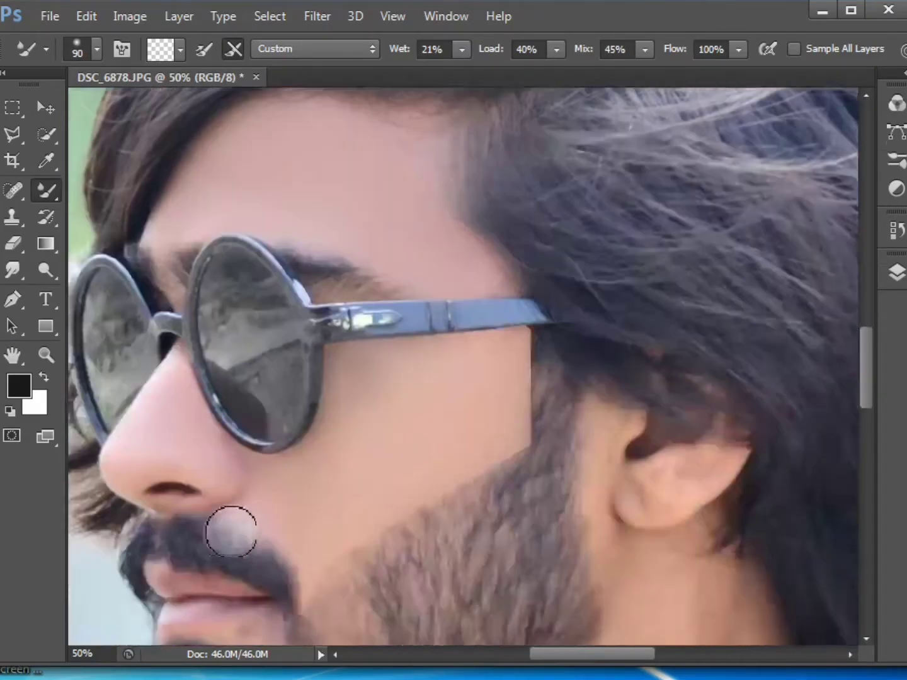
{"action": "scroll", "coordinate": [227, 536], "scroll_direction": "down", "scroll_amount": 5}
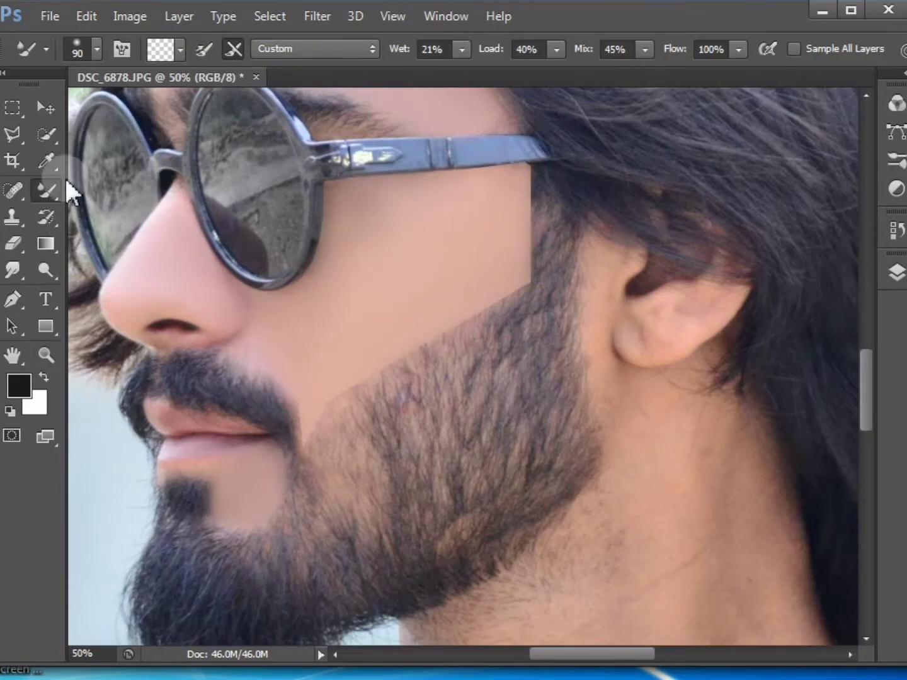
- Select the neck area along the beard's rear and lower edge, from the ear to below the chin, with the Polygonal Lasso
{"action": "left_click", "coordinate": [13, 133]}
{"action": "left_click", "coordinate": [586, 230]}
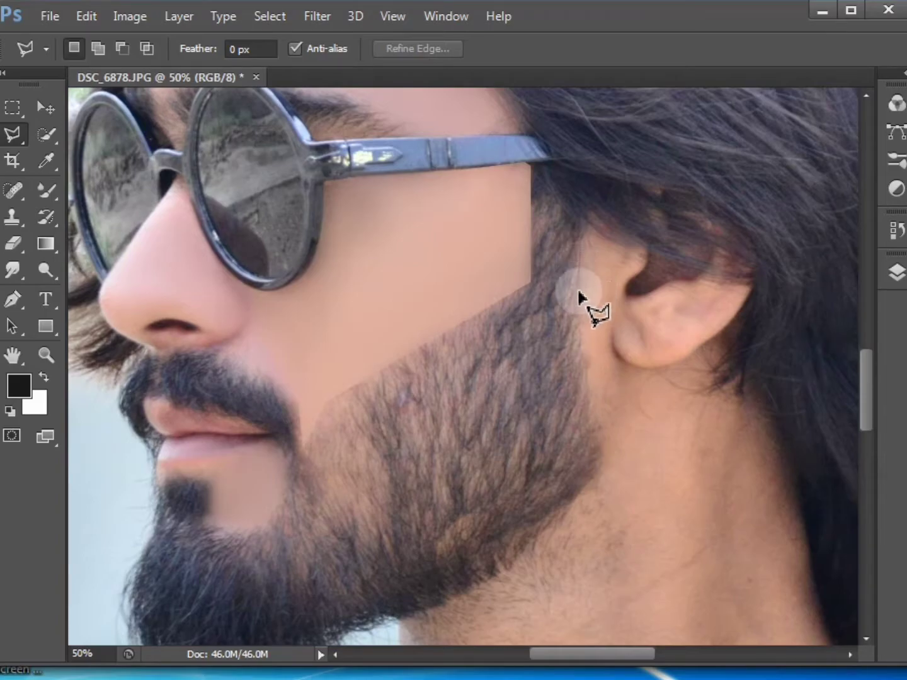
{"action": "left_click", "coordinate": [602, 452]}
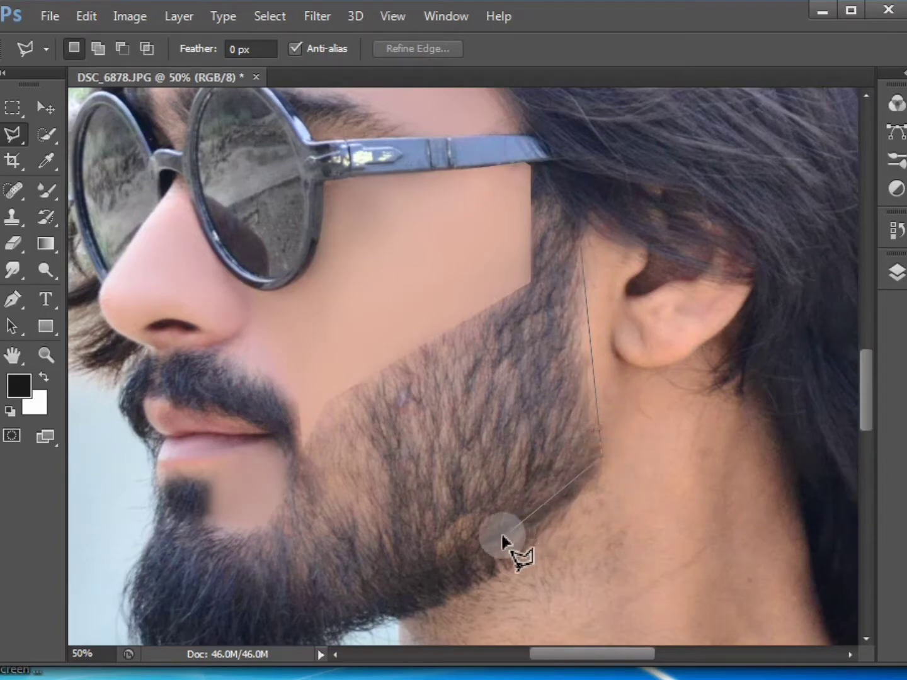
{"action": "left_click", "coordinate": [397, 618]}
{"action": "left_click", "coordinate": [441, 627]}
{"action": "left_click", "coordinate": [709, 548]}
{"action": "left_click", "coordinate": [583, 188]}
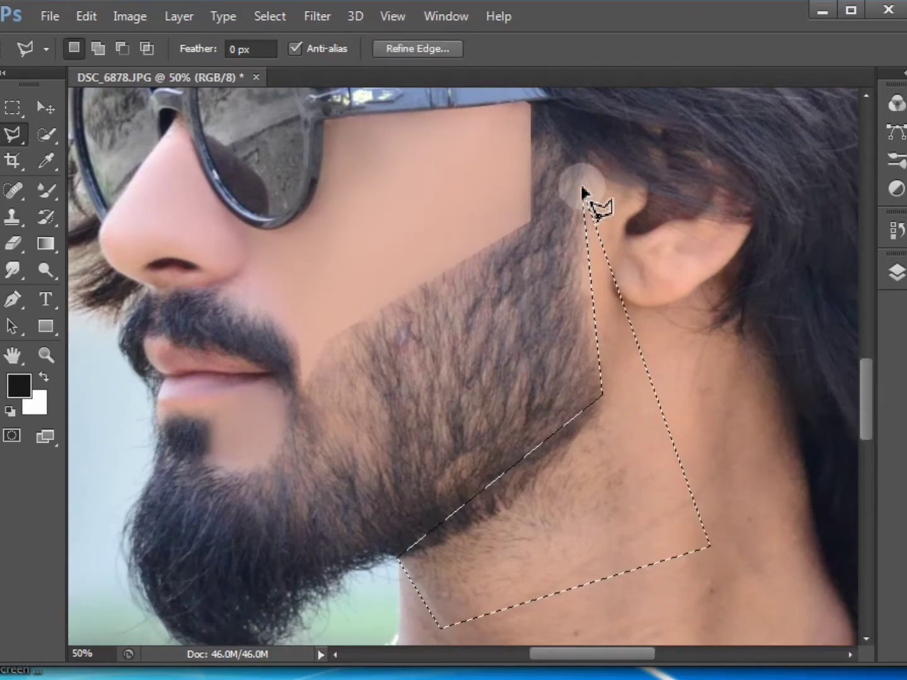
- Smooth away the stubble inside the neck selection with the Mixer Brush at size 150, and deselect
{"action": "left_click", "coordinate": [45, 189]}
{"action": "key", "text": "bracketright"}
{"action": "key", "text": "bracketright"}
{"action": "key", "text": "bracketright"}
{"action": "mouse_move", "coordinate": [643, 523]}
{"action": "left_mouse_down"}
{"action": "mouse_move", "coordinate": [530, 405]}
{"action": "mouse_move", "coordinate": [476, 422]}
{"action": "mouse_move", "coordinate": [564, 544]}
{"action": "mouse_move", "coordinate": [592, 560]}
{"action": "mouse_move", "coordinate": [485, 551]}
{"action": "mouse_move", "coordinate": [385, 559]}
{"action": "mouse_move", "coordinate": [569, 561]}
{"action": "left_mouse_up"}
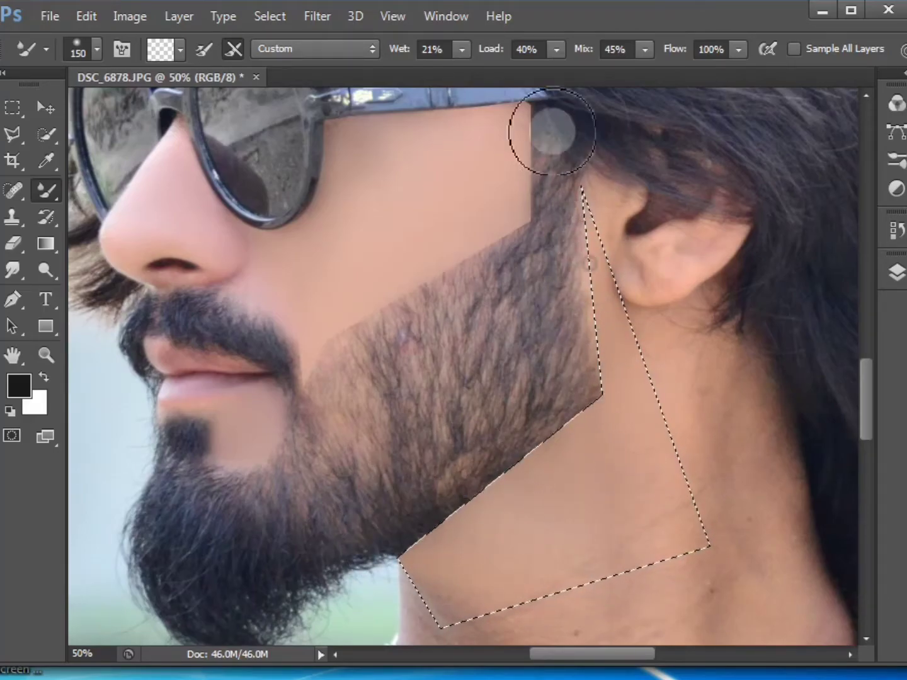
{"action": "left_click", "coordinate": [12, 107]}
{"action": "left_click", "coordinate": [584, 269]}
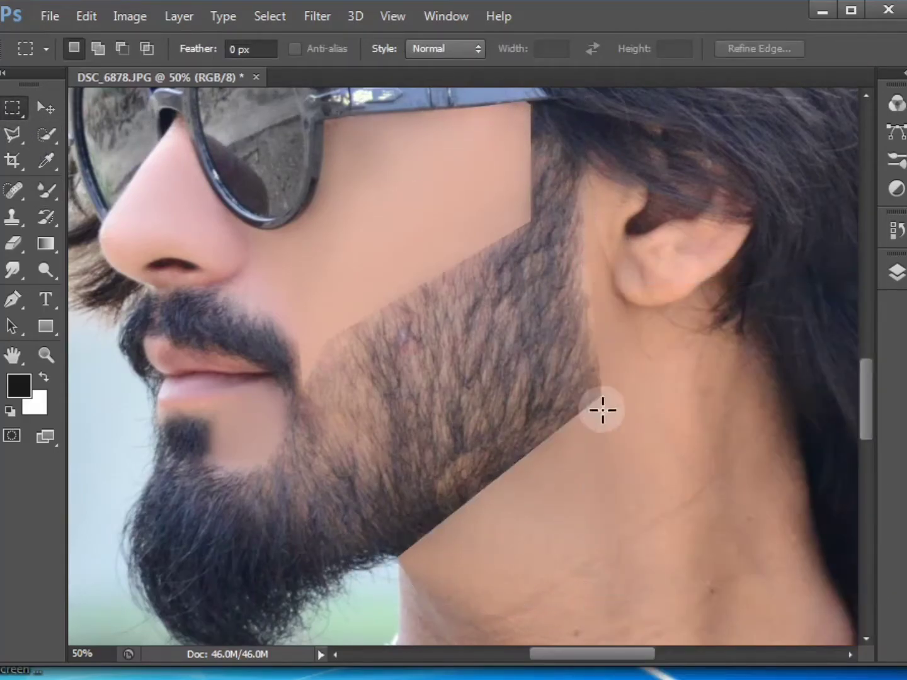
- Smooth the rest of the neck down to the shirt collar with the Mixer Brush at size 150
{"action": "left_click", "coordinate": [43, 189]}
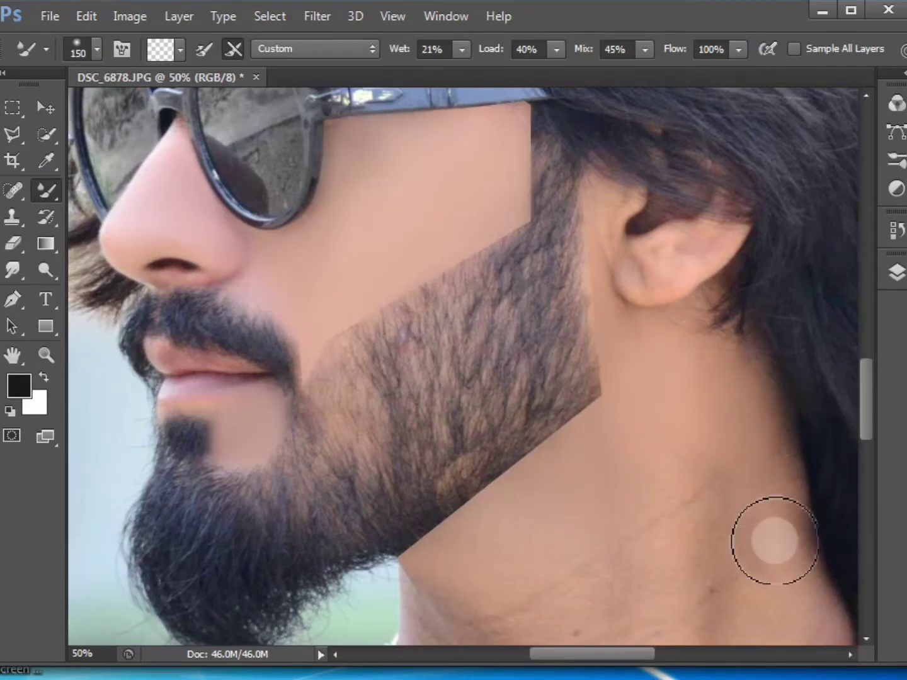
{"action": "scroll", "coordinate": [747, 465], "scroll_direction": "down", "scroll_amount": 3}
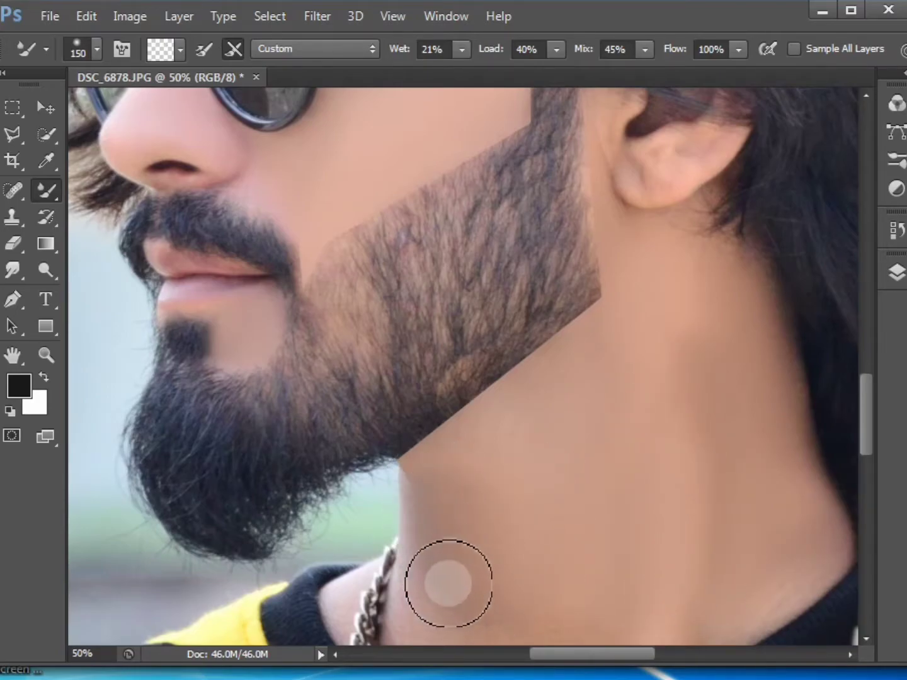
{"action": "scroll", "coordinate": [557, 449], "scroll_direction": "down", "scroll_amount": 3}
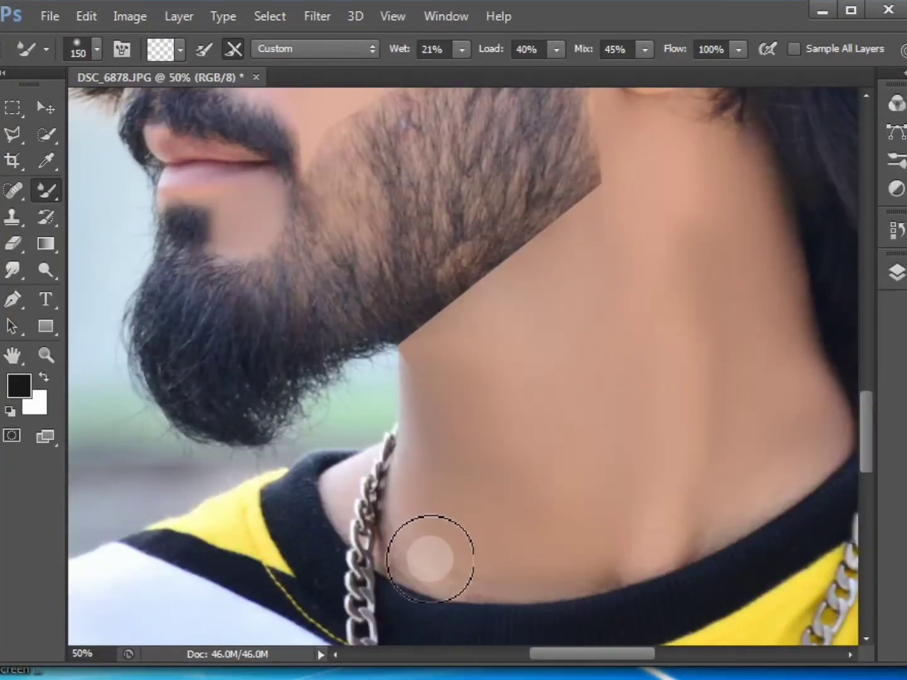
- Smooth the skin beside the necklace with the Mixer Brush at size 90 and the ear area at size 70
{"action": "key", "text": "bracketleft"}
{"action": "key", "text": "bracketleft"}
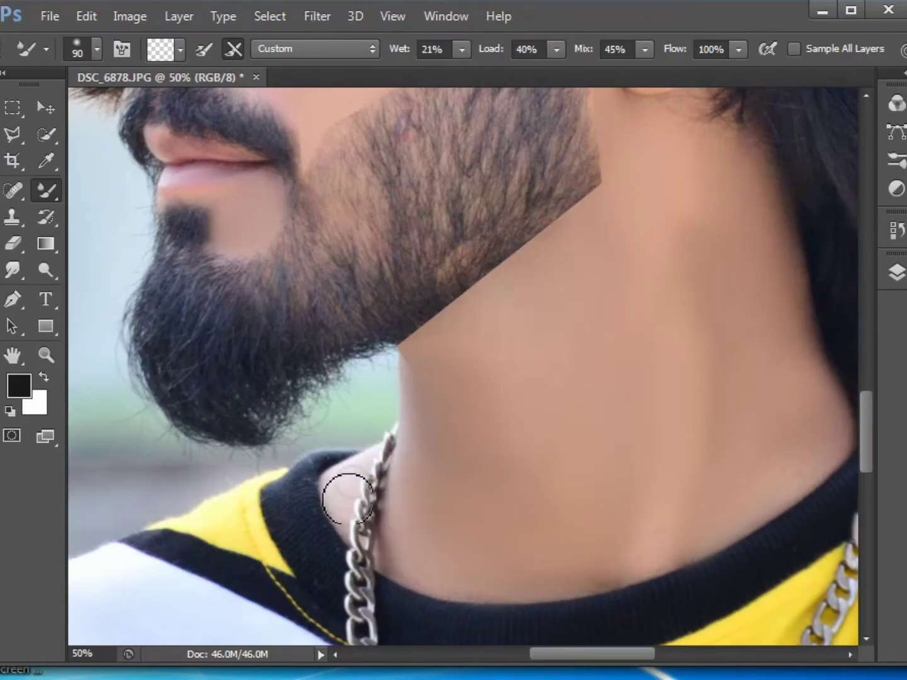
{"action": "key", "text": "bracketleft"}
{"action": "scroll", "coordinate": [598, 497], "scroll_direction": "up", "scroll_amount": 5}
{"action": "key", "text": "bracketleft"}
{"action": "key", "text": "bracketleft"}
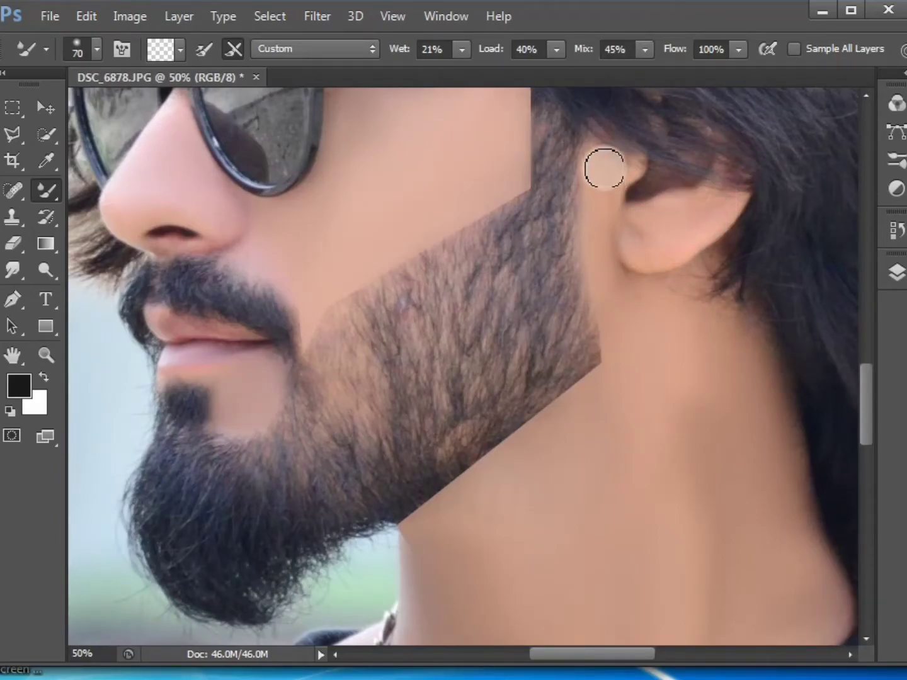
- Smooth the skin of the raised arm behind the hair with the Mixer Brush at size 150
{"action": "scroll", "coordinate": [616, 256], "scroll_direction": "up", "scroll_amount": 5}
{"action": "left_click_drag", "start_coordinate": [617, 655], "coordinate": [696, 673]}
{"action": "key", "text": "bracketright"}
{"action": "key", "text": "bracketright"}
{"action": "key", "text": "bracketright"}
{"action": "key", "text": "bracketright"}
{"action": "key", "text": "bracketright"}
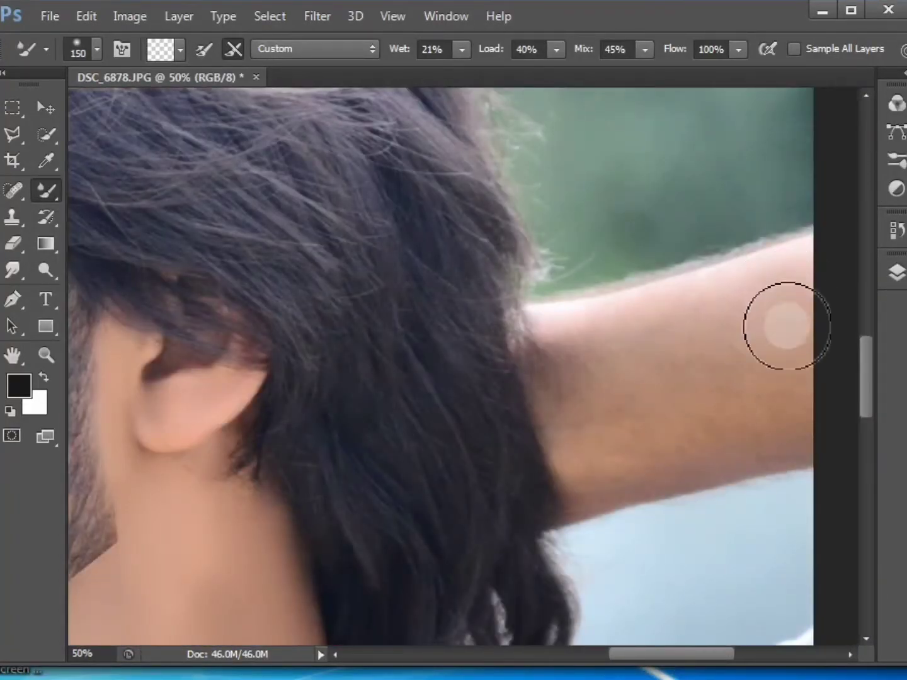
{"action": "mouse_move", "coordinate": [559, 364]}
{"action": "left_mouse_down"}
{"action": "mouse_move", "coordinate": [595, 385]}
{"action": "mouse_move", "coordinate": [608, 426]}
{"action": "mouse_move", "coordinate": [596, 451]}
{"action": "mouse_move", "coordinate": [703, 429]}
{"action": "mouse_move", "coordinate": [700, 352]}
{"action": "mouse_move", "coordinate": [784, 312]}
{"action": "mouse_move", "coordinate": [798, 382]}
{"action": "mouse_move", "coordinate": [799, 321]}
{"action": "left_mouse_up"}
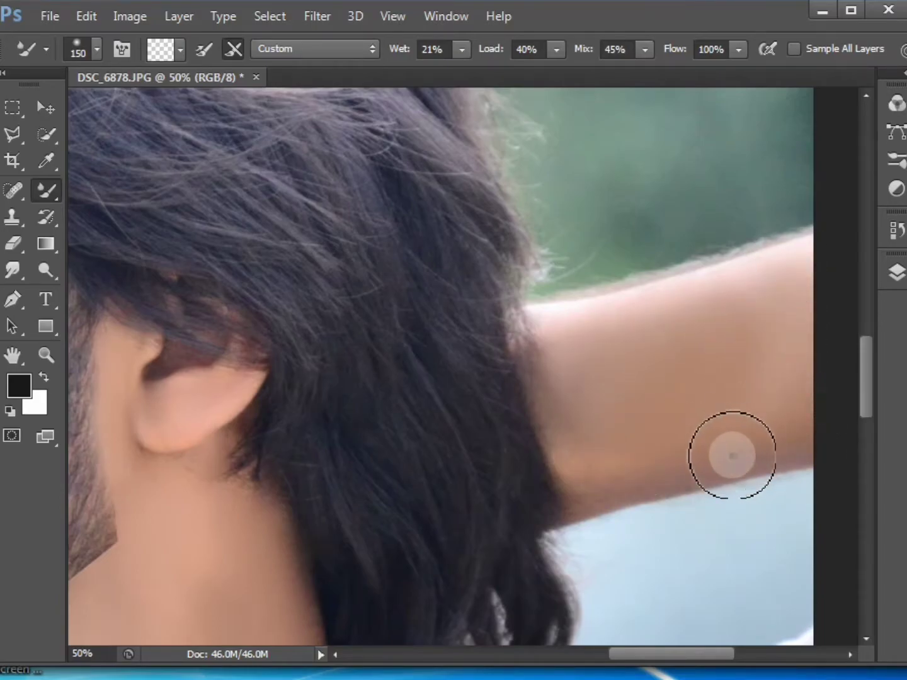
- Apply the Reduce Noise filter to the photo, checking it on the beard area
{"action": "scroll", "coordinate": [552, 470], "scroll_direction": "up", "scroll_amount": 2}
{"action": "scroll", "coordinate": [552, 479], "scroll_direction": "down", "scroll_amount": 2}
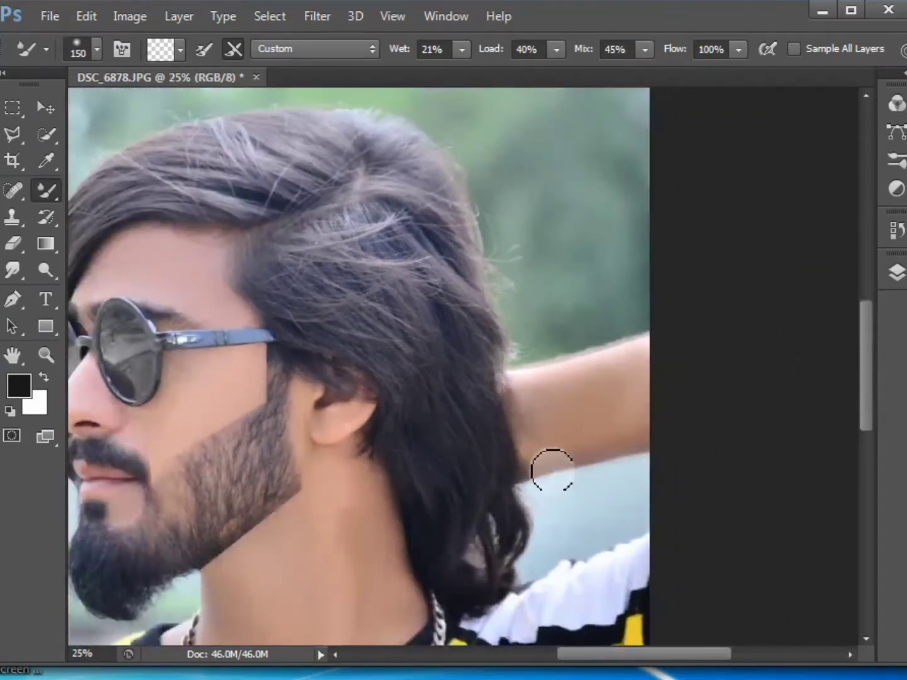
{"action": "key", "text": "z"}
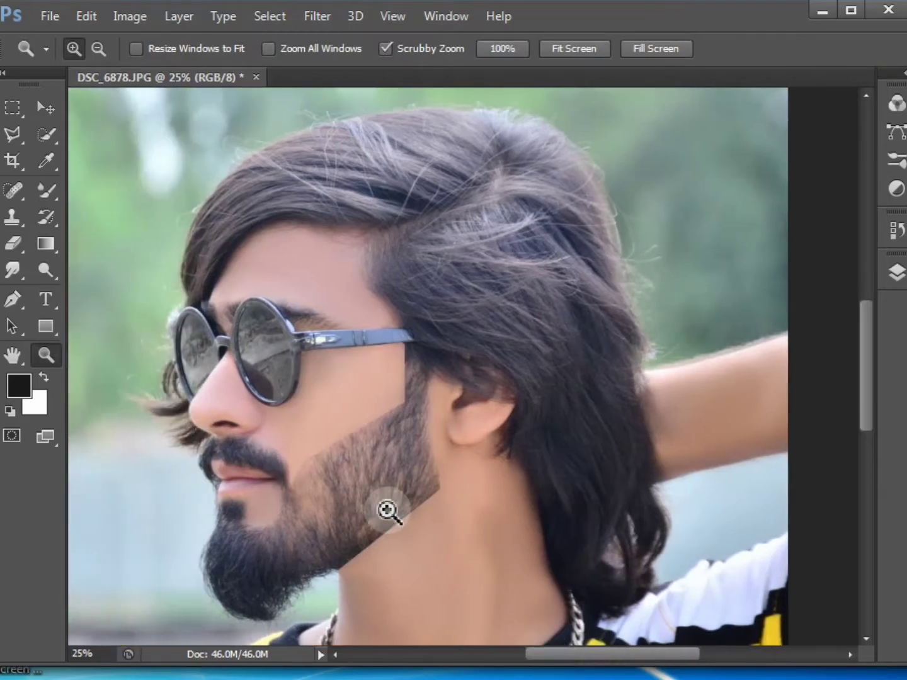
{"action": "left_click", "coordinate": [388, 513]}
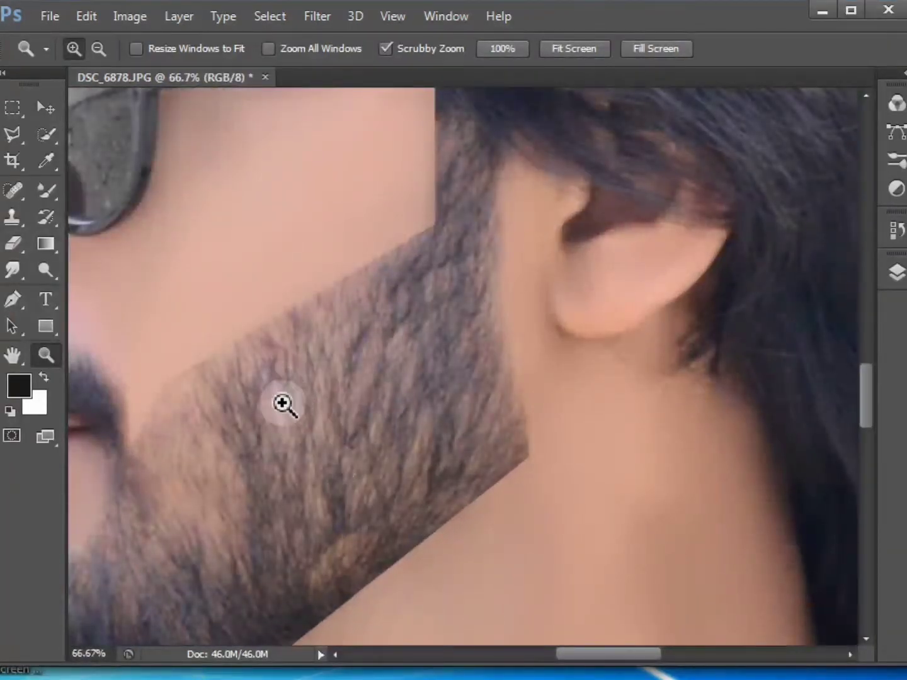
{"action": "left_click", "coordinate": [319, 17]}
{"action": "mouse_move", "coordinate": [360, 265]}
{"action": "left_click", "coordinate": [621, 336]}
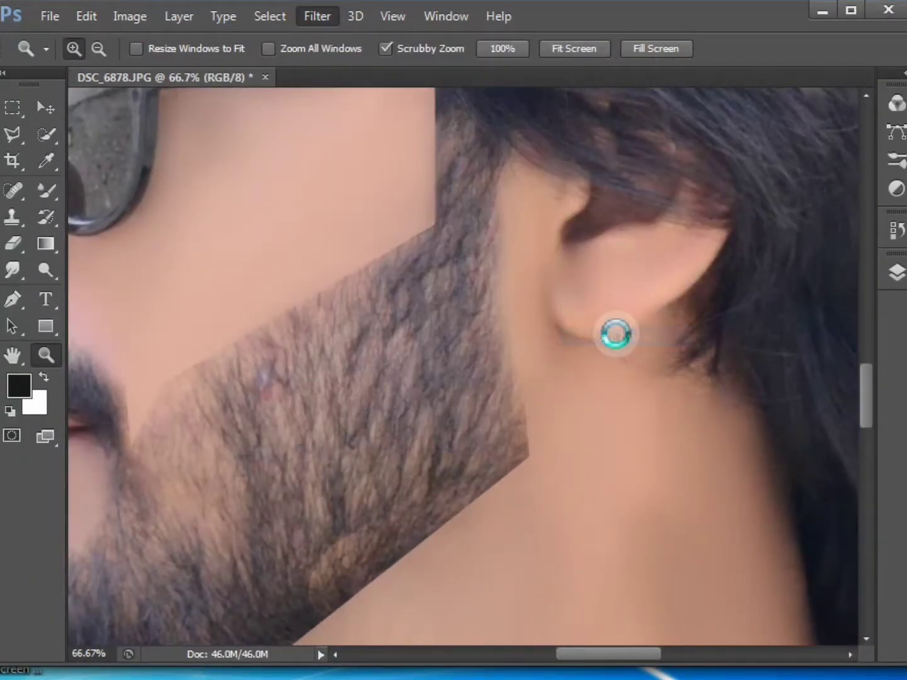
{"action": "left_click", "coordinate": [679, 35]}
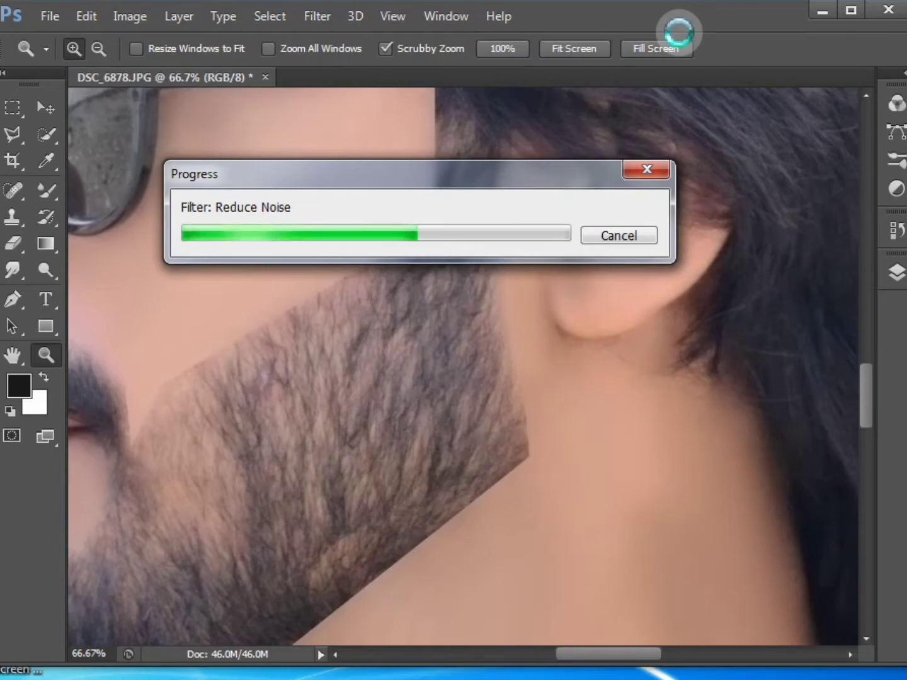
- Add a Hue/Saturation adjustment layer and adjust the saturation and lightness of its Yellows range
{"action": "left_click", "coordinate": [315, 386]}
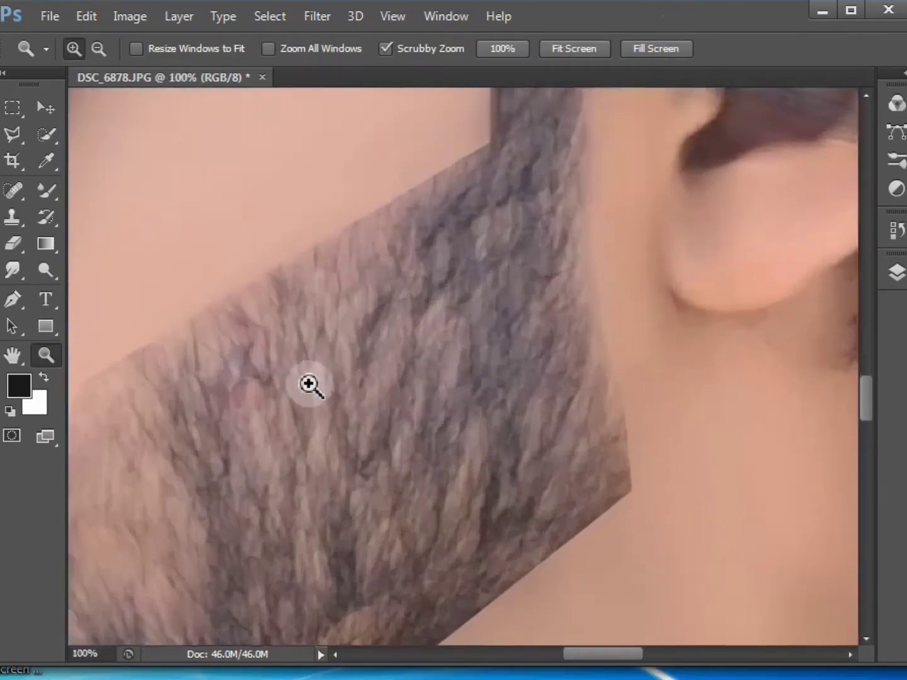
{"action": "left_click", "coordinate": [390, 416], "text": "alt"}
{"action": "left_click", "coordinate": [390, 415], "text": "alt"}
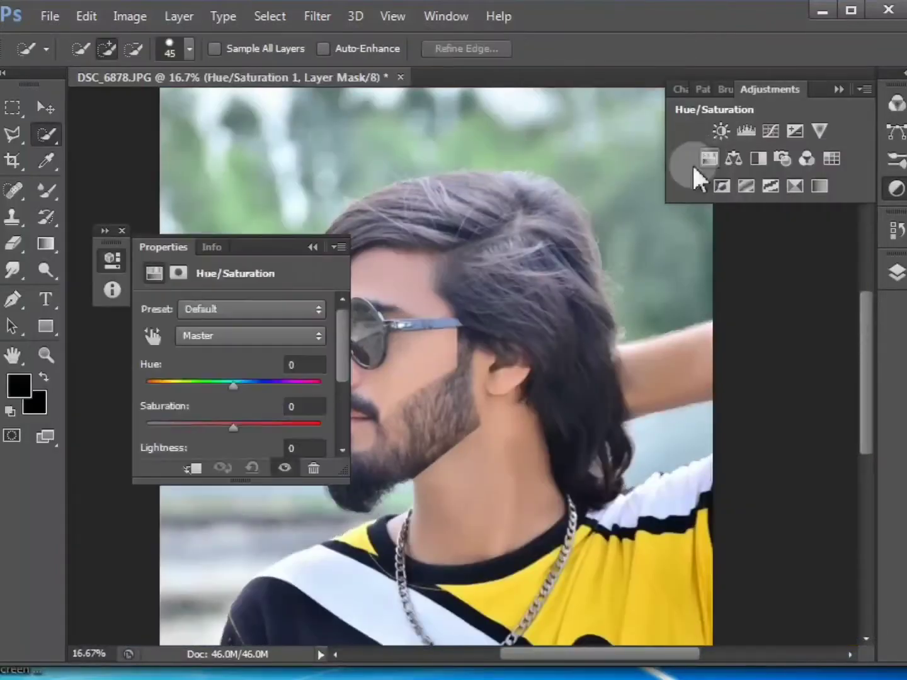
{"action": "left_click", "coordinate": [246, 337]}
{"action": "left_click", "coordinate": [224, 390]}
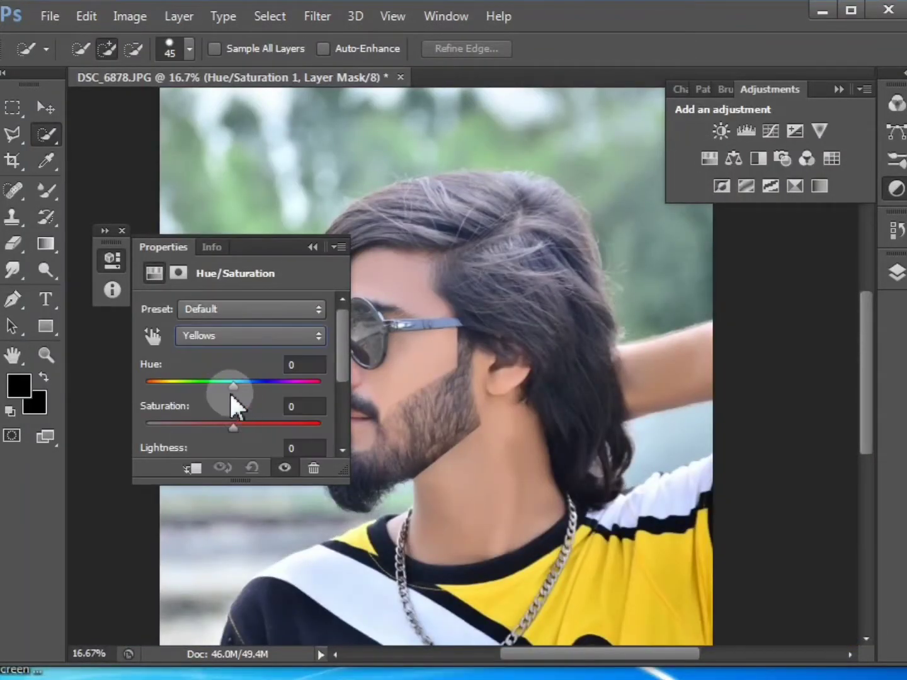
{"action": "left_click_drag", "start_coordinate": [235, 425], "coordinate": [152, 423]}
{"action": "scroll", "coordinate": [236, 421], "scroll_direction": "down", "scroll_amount": 2}
{"action": "left_click_drag", "start_coordinate": [237, 420], "coordinate": [151, 421]}
{"action": "scroll", "coordinate": [214, 337], "scroll_direction": "up", "scroll_amount": 2}
- Reduce the saturation of the Greens range, and set the Cyans range to saturation -65 and lightness -12
{"action": "left_click", "coordinate": [211, 338]}
{"action": "left_click", "coordinate": [205, 409]}
{"action": "left_click_drag", "start_coordinate": [235, 427], "coordinate": [211, 450]}
{"action": "scroll", "coordinate": [201, 444], "scroll_direction": "down", "scroll_amount": 1}
{"action": "left_click", "coordinate": [217, 320]}
{"action": "left_click", "coordinate": [222, 406]}
{"action": "left_click_drag", "start_coordinate": [228, 408], "coordinate": [175, 407]}
{"action": "scroll", "coordinate": [221, 435], "scroll_direction": "down", "scroll_amount": 2}
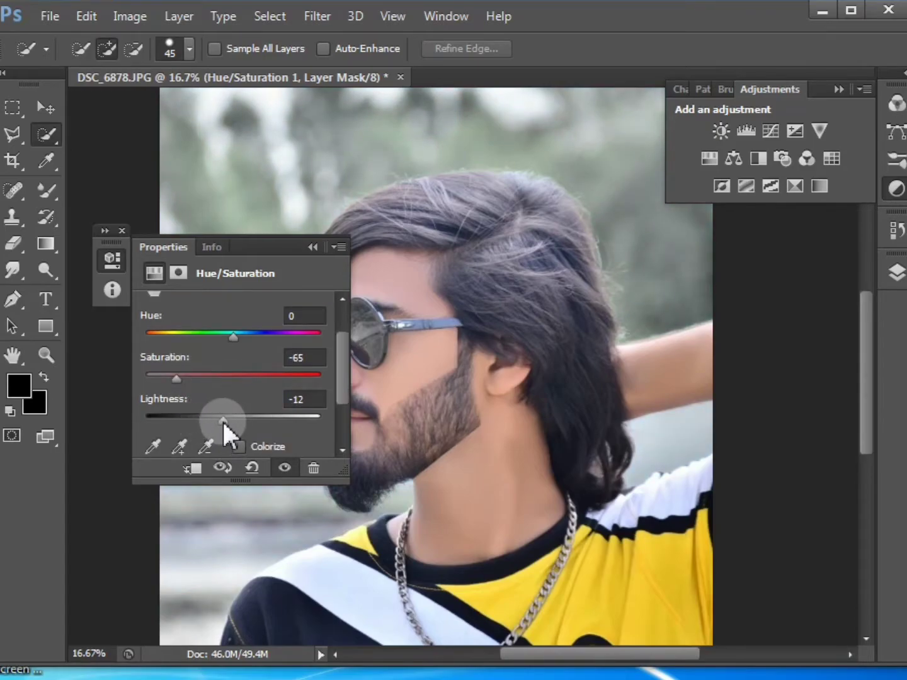
- Tone down the Blues range, and set the Magentas range to saturation -60 and lightness -45
{"action": "scroll", "coordinate": [222, 419], "scroll_direction": "up", "scroll_amount": 3}
{"action": "left_click", "coordinate": [236, 319]}
{"action": "left_click", "coordinate": [238, 421]}
{"action": "left_click_drag", "start_coordinate": [234, 409], "coordinate": [192, 434]}
{"action": "scroll", "coordinate": [189, 416], "scroll_direction": "down", "scroll_amount": 1}
{"action": "left_click", "coordinate": [227, 304]}
{"action": "left_click", "coordinate": [240, 421]}
{"action": "left_click_drag", "start_coordinate": [228, 391], "coordinate": [201, 400]}
{"action": "scroll", "coordinate": [217, 440], "scroll_direction": "down", "scroll_amount": 1}
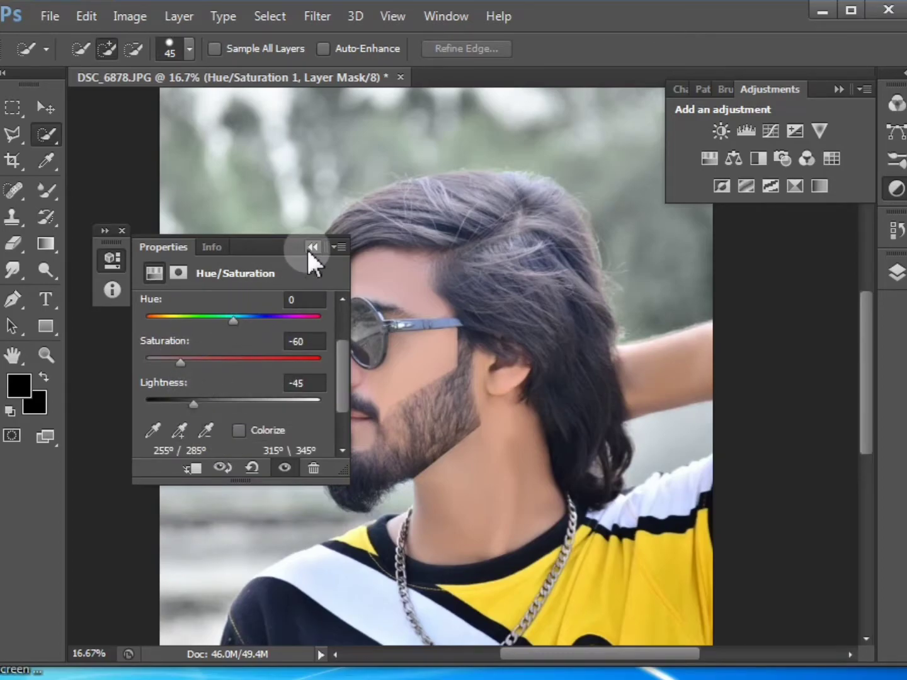
{"action": "left_click", "coordinate": [311, 248]}
- Open the photo in Camera Raw, slightly raise the exposure, increase the shadows and whites, and lower the blacks to -39
{"action": "key", "text": "ctrl+shift+a"}
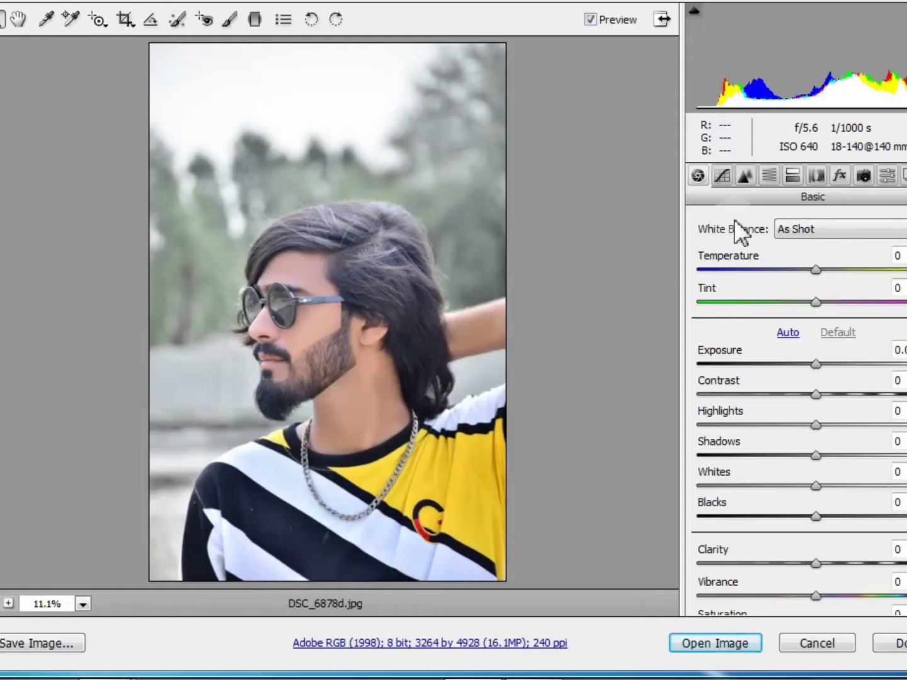
{"action": "left_click_drag", "start_coordinate": [816, 364], "coordinate": [823, 364]}
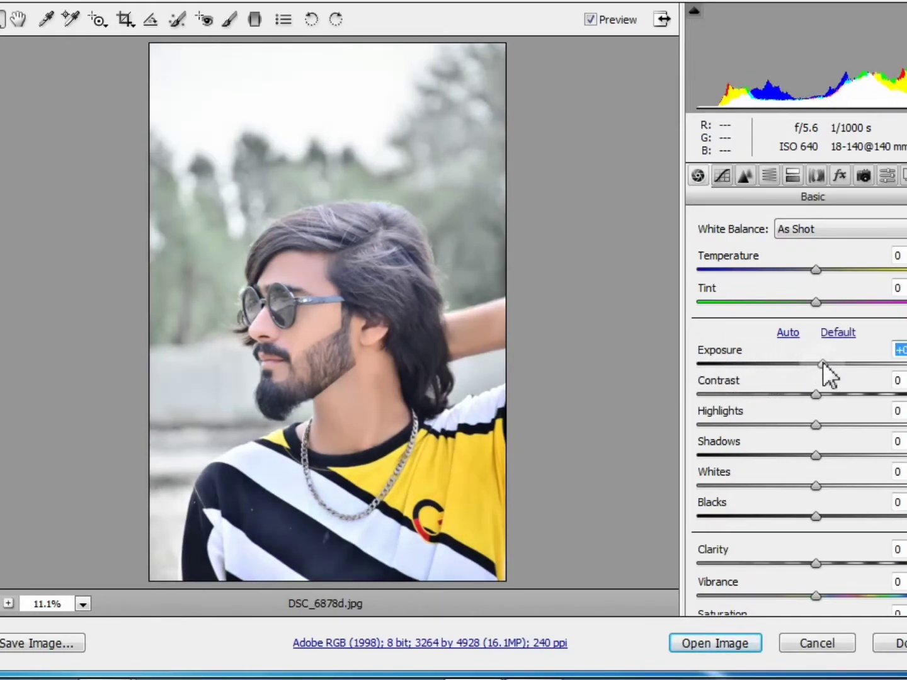
{"action": "left_click_drag", "start_coordinate": [819, 454], "coordinate": [775, 526]}
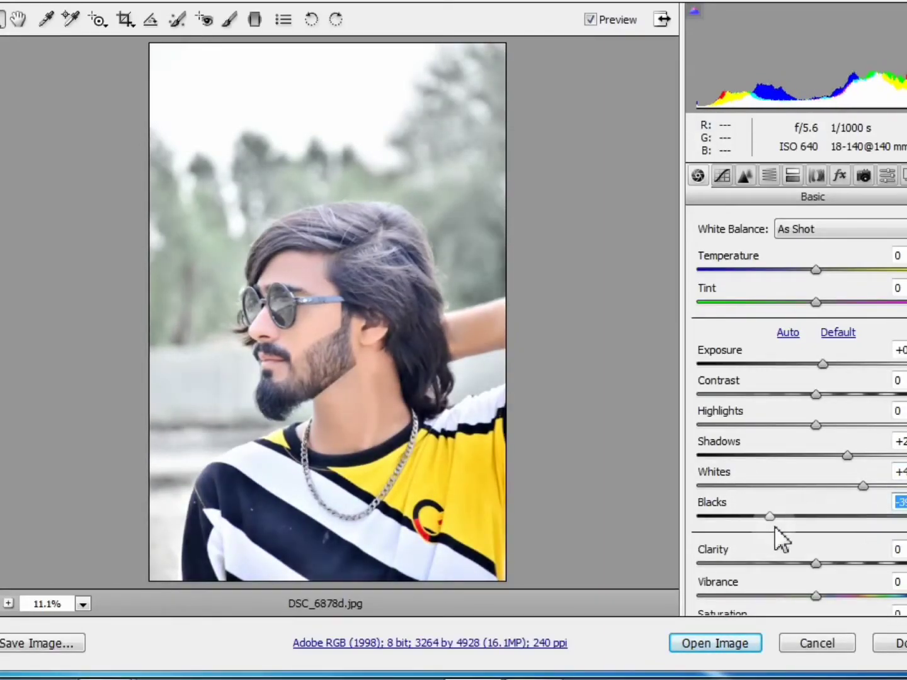
- Reduce the Greens, Aquas and Blues saturation to the minimum, lower Purples and Oranges saturation, and raise Oranges and Reds luminance
{"action": "left_click", "coordinate": [769, 176]}
{"action": "left_click", "coordinate": [706, 251]}
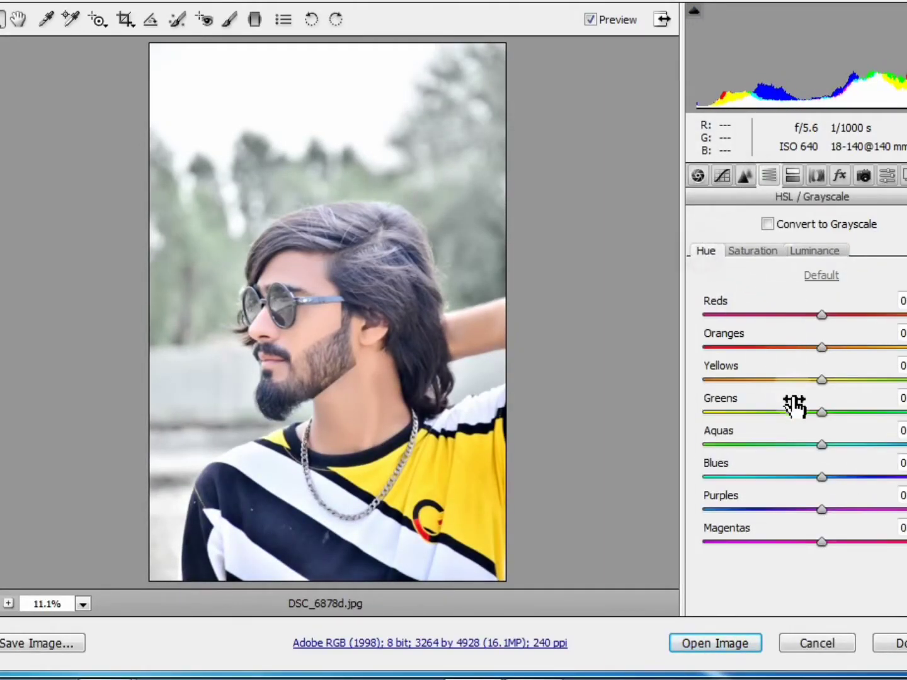
{"action": "left_click", "coordinate": [753, 251]}
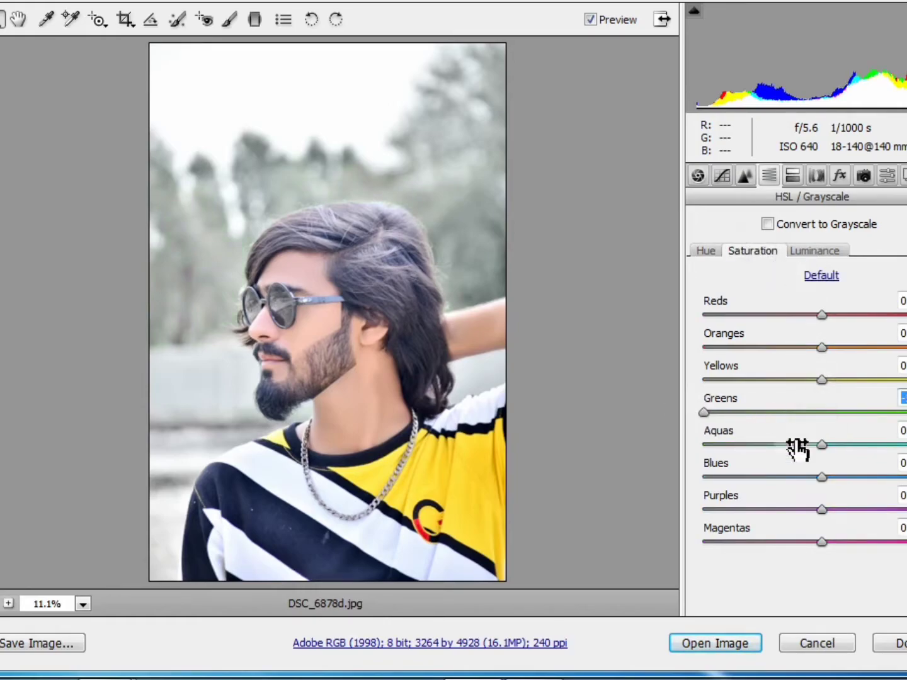
{"action": "left_click_drag", "start_coordinate": [824, 478], "coordinate": [704, 486]}
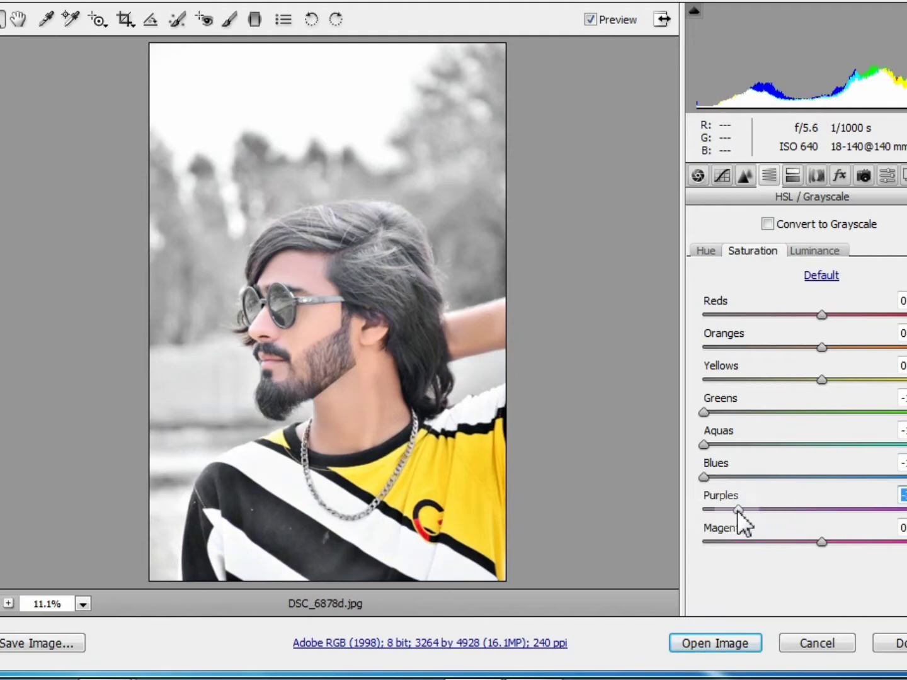
{"action": "left_click_drag", "start_coordinate": [701, 508], "coordinate": [771, 510]}
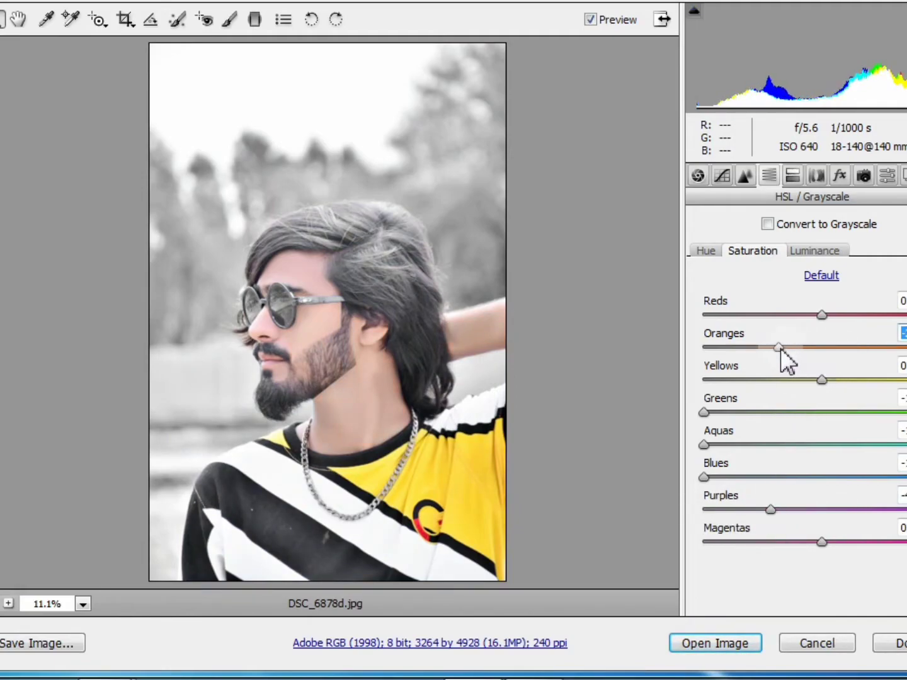
{"action": "left_click", "coordinate": [810, 250]}
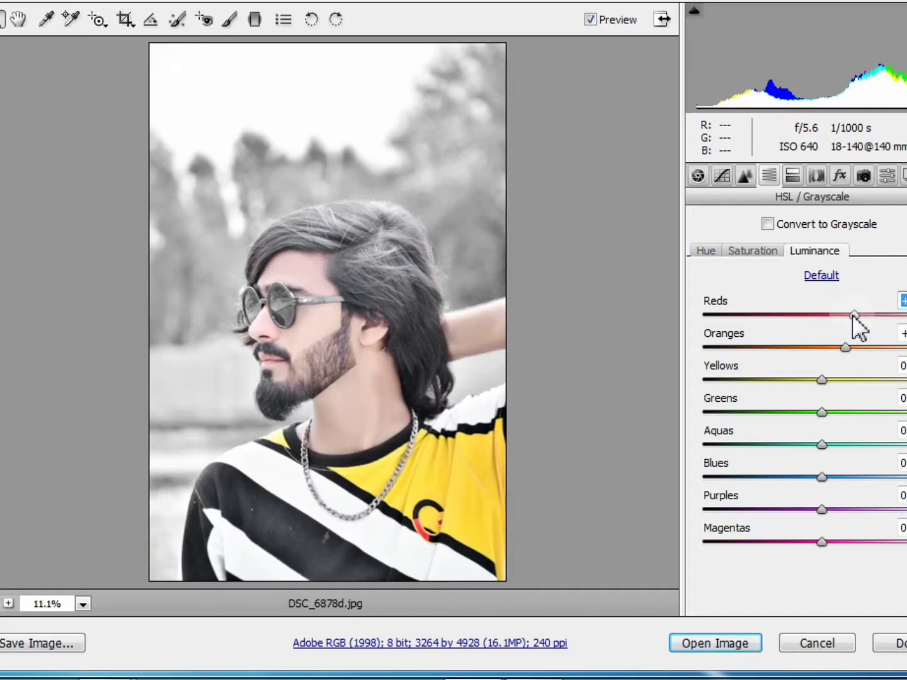
- Add a dark Highlight Priority post-crop vignette with a low midpoint, raised roundness and a strong feather
{"action": "left_click", "coordinate": [840, 176]}
{"action": "left_click_drag", "start_coordinate": [819, 430], "coordinate": [772, 434]}
{"action": "left_click_drag", "start_coordinate": [813, 495], "coordinate": [891, 526]}
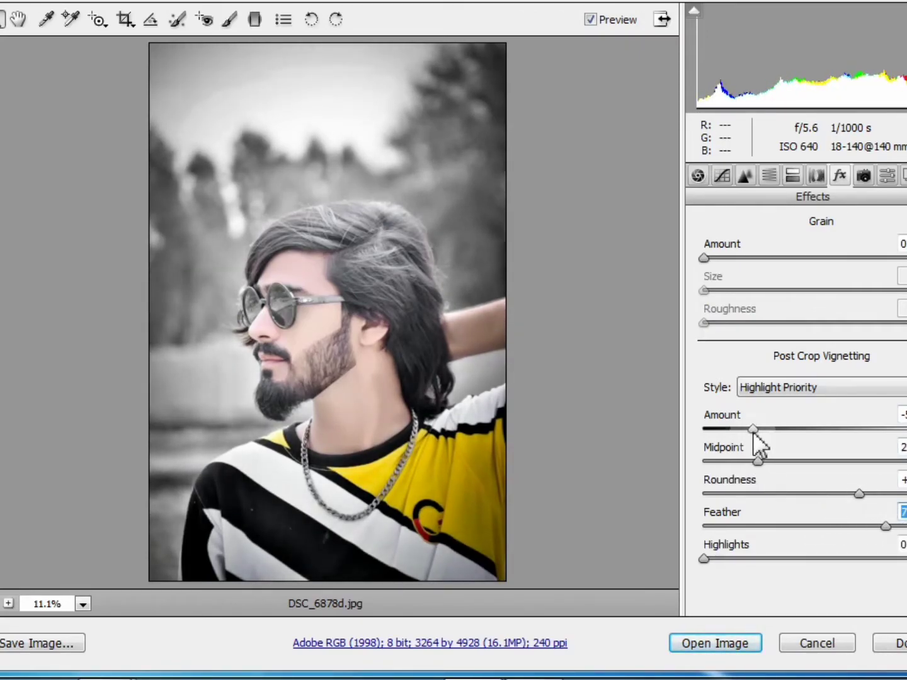
{"action": "left_click_drag", "start_coordinate": [754, 428], "coordinate": [726, 431]}
{"action": "left_click_drag", "start_coordinate": [861, 494], "coordinate": [905, 526]}
- Raise the Green Primary and Blue Primary saturation in Camera Calibration and open the adjusted photo for further editing
{"action": "left_click", "coordinate": [865, 176]}
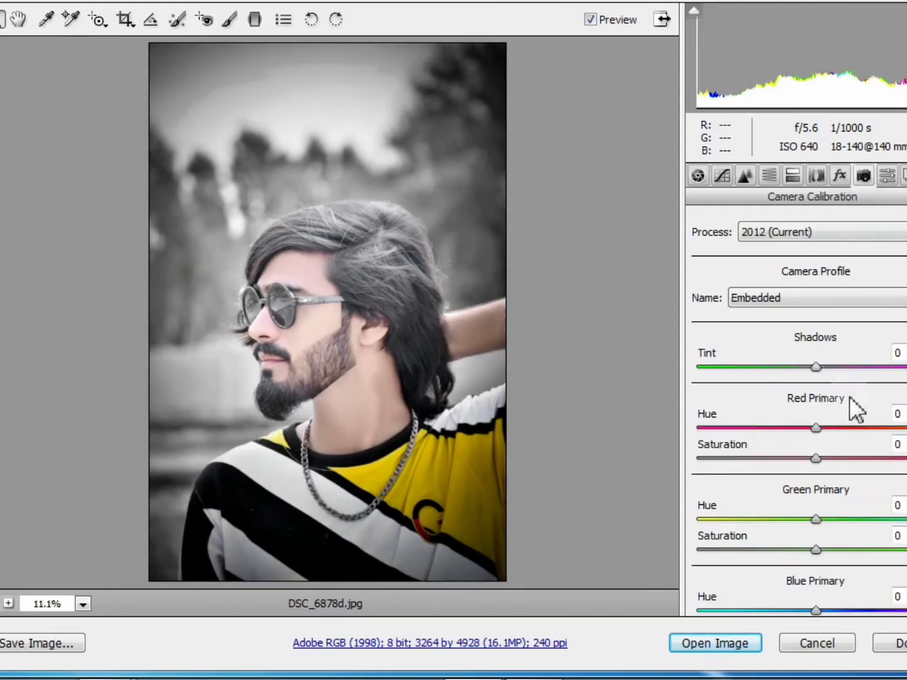
{"action": "scroll", "coordinate": [846, 560], "scroll_direction": "down", "scroll_amount": 2}
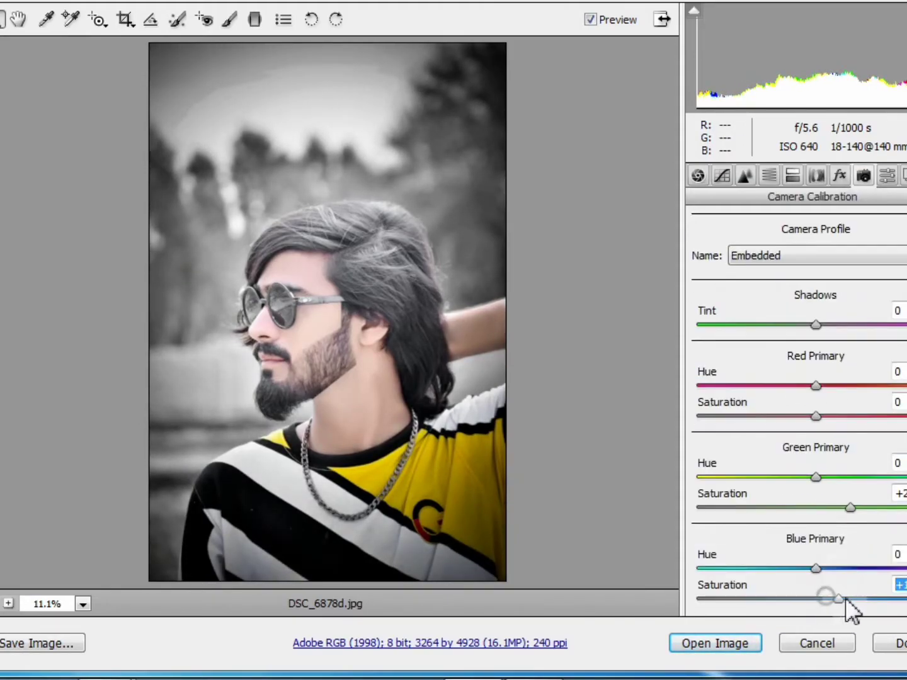
{"action": "left_click", "coordinate": [753, 641]}
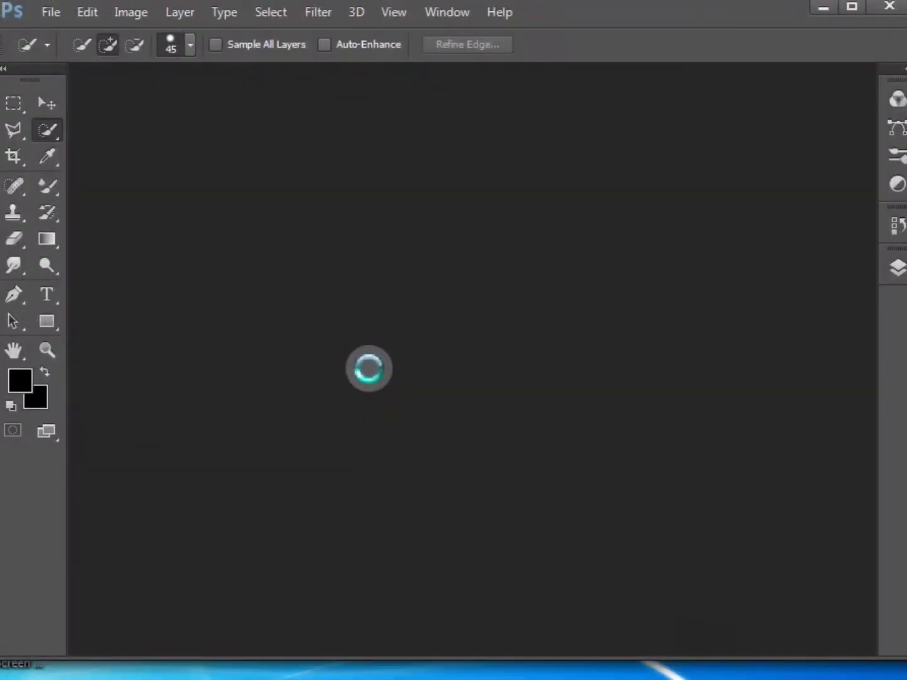
{"action": "left_click", "coordinate": [470, 344]}
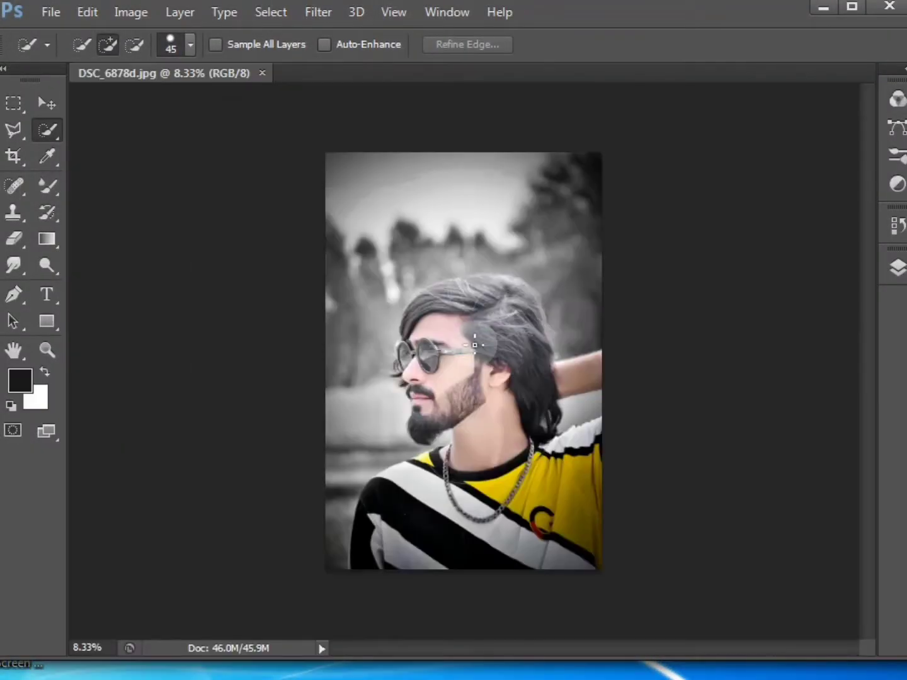
{"action": "left_click", "coordinate": [47, 349]}
{"action": "left_click", "coordinate": [486, 381]}
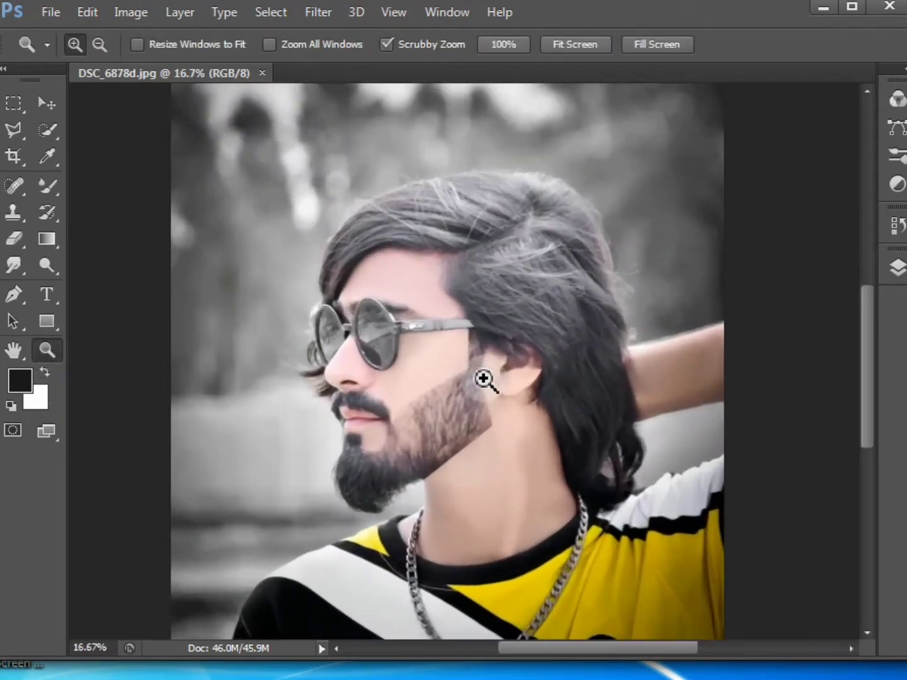
{"action": "left_click", "coordinate": [559, 378]}
{"action": "scroll", "coordinate": [559, 378], "scroll_direction": "up", "scroll_amount": 3}
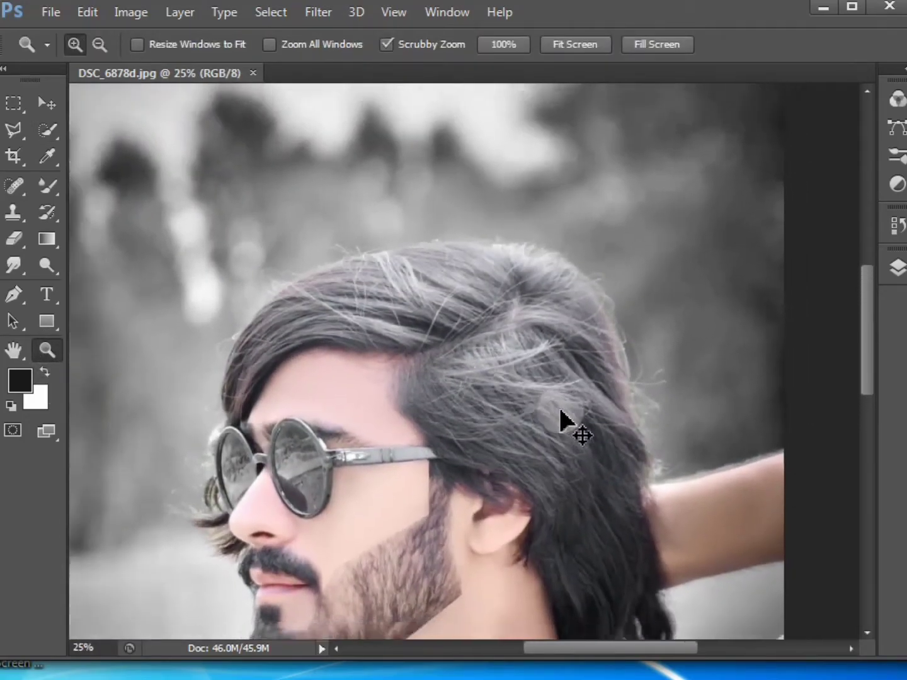
{"action": "left_click", "coordinate": [561, 413], "text": "alt"}
- Open the orange glow image kalasra studio (6).jpg without Camera Raw adjustments
{"action": "left_click", "coordinate": [54, 12]}
{"action": "left_click", "coordinate": [72, 51]}
{"action": "double_click", "coordinate": [650, 162]}
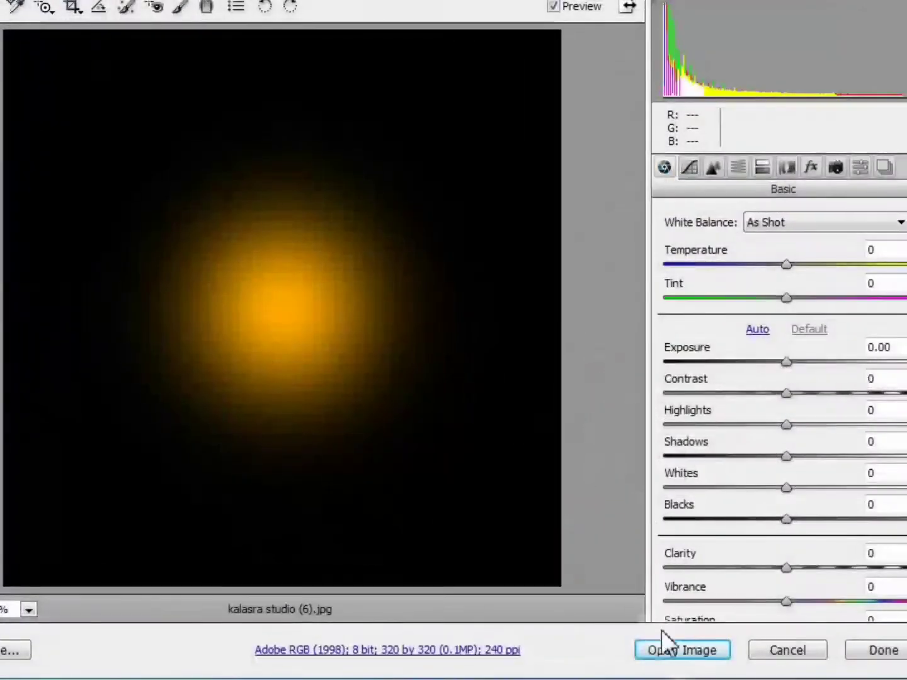
{"action": "left_click", "coordinate": [668, 650]}
{"action": "left_click", "coordinate": [463, 350]}
- Select the whole glow image and place it on the portrait as a new layer
{"action": "key", "text": "ctrl+a"}
{"action": "left_click_drag", "start_coordinate": [450, 74], "coordinate": [514, 257]}
{"action": "left_click", "coordinate": [48, 103]}
- Scale the glow layer to about 672% width and 767% height and position it over the sky above the man's head
{"action": "left_click_drag", "start_coordinate": [508, 334], "coordinate": [683, 461]}
{"action": "left_click", "coordinate": [654, 267]}
{"action": "left_click", "coordinate": [507, 269]}
{"action": "key", "text": "ctrl+t"}
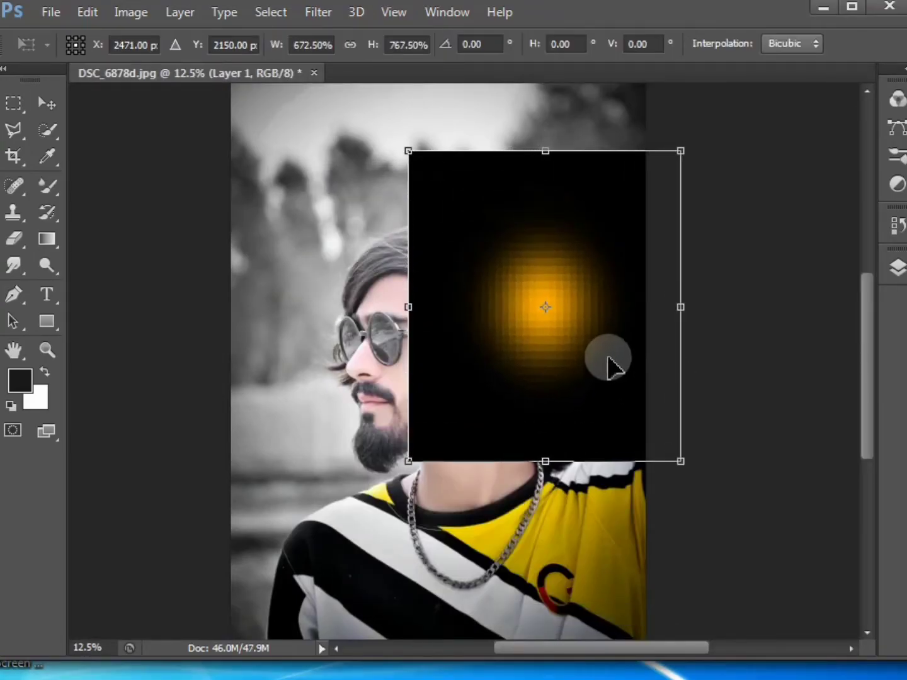
{"action": "left_click_drag", "start_coordinate": [610, 360], "coordinate": [510, 167]}
{"action": "key", "text": "Return"}
- Set the glow layer's blend mode to Screen
{"action": "left_click", "coordinate": [901, 271]}
{"action": "left_click", "coordinate": [727, 309]}
{"action": "left_click", "coordinate": [695, 303]}
{"action": "scroll", "coordinate": [692, 298], "scroll_direction": "up", "scroll_amount": 10}
{"action": "scroll", "coordinate": [692, 297], "scroll_direction": "down", "scroll_amount": 2}
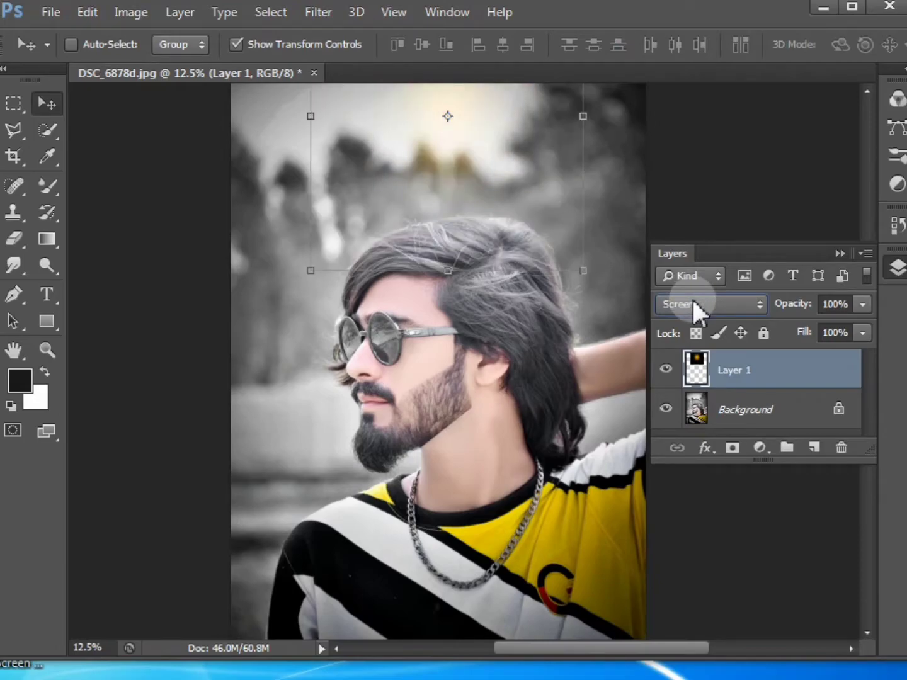
{"action": "left_click", "coordinate": [839, 253]}
- Enlarge the glow layer beyond the photo's side edges and centre its light in the sky above the head
{"action": "left_click_drag", "start_coordinate": [654, 280], "coordinate": [901, 299]}
{"action": "left_click_drag", "start_coordinate": [725, 196], "coordinate": [561, 224]}
{"action": "left_click_drag", "start_coordinate": [403, 318], "coordinate": [403, 678]}
{"action": "left_click_drag", "start_coordinate": [432, 558], "coordinate": [346, 346]}
{"action": "scroll", "coordinate": [478, 398], "scroll_direction": "up", "scroll_amount": 3}
{"action": "left_click_drag", "start_coordinate": [486, 419], "coordinate": [600, 399]}
{"action": "left_click_drag", "start_coordinate": [734, 240], "coordinate": [700, 253]}
{"action": "mouse_move", "coordinate": [598, 317]}
{"action": "left_mouse_down"}
{"action": "mouse_move", "coordinate": [637, 308]}
{"action": "mouse_move", "coordinate": [605, 305]}
{"action": "left_mouse_up"}
{"action": "left_click_drag", "start_coordinate": [711, 603], "coordinate": [680, 580]}
{"action": "left_click_drag", "start_coordinate": [649, 540], "coordinate": [667, 558]}
{"action": "key", "text": "Return"}
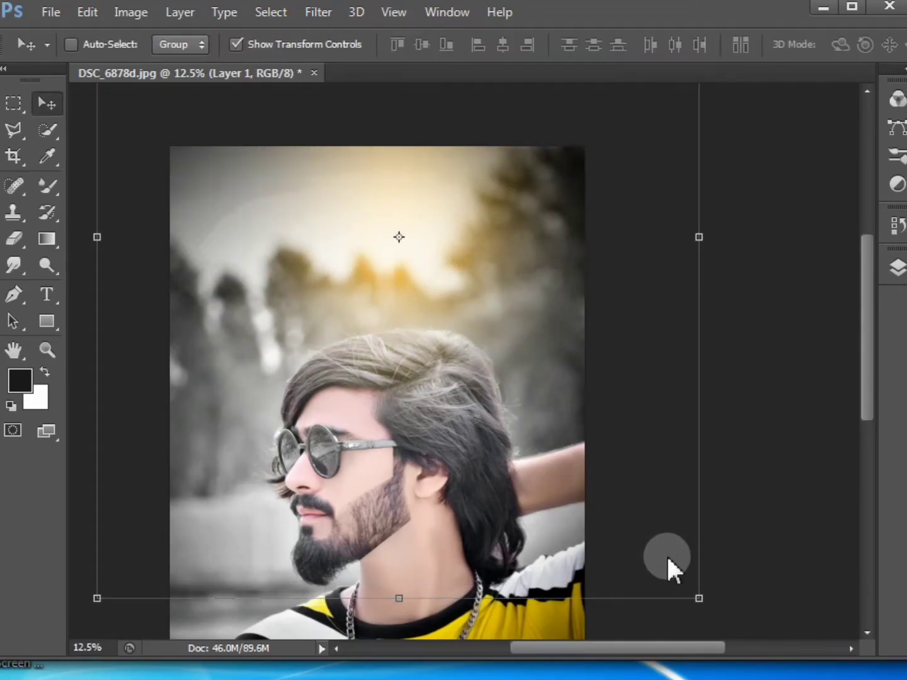
- Open the Silence quote image ays4 (22).jpg without Camera Raw adjustments
{"action": "left_click", "coordinate": [15, 105]}
{"action": "right_click", "coordinate": [346, 222]}
{"action": "left_click", "coordinate": [500, 181]}
{"action": "left_click", "coordinate": [57, 12]}
{"action": "left_click", "coordinate": [76, 54]}
{"action": "double_click", "coordinate": [353, 183]}
{"action": "left_click", "coordinate": [712, 655]}
{"action": "left_click", "coordinate": [473, 355]}
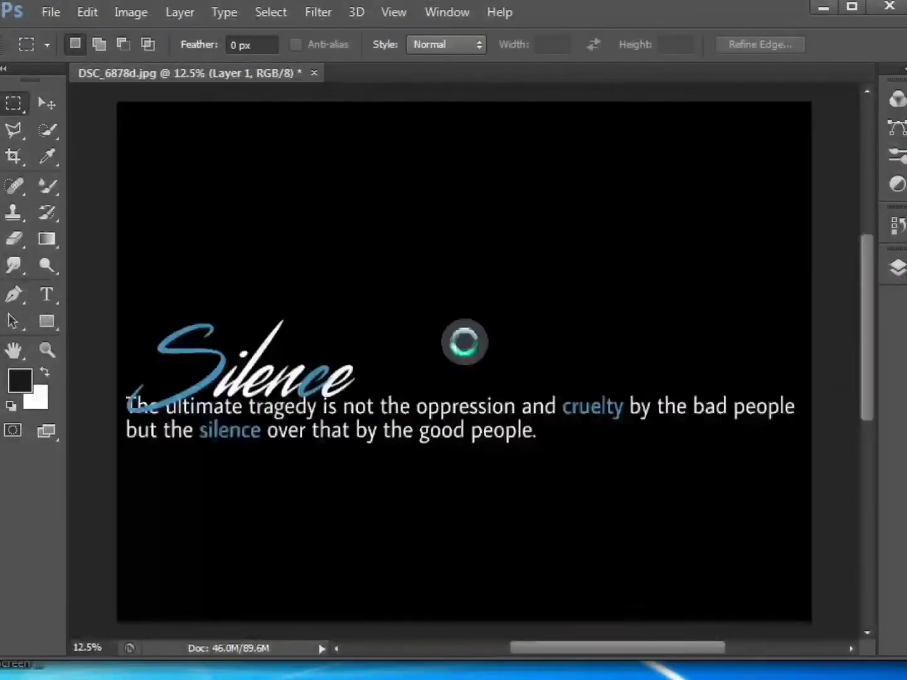
- Copy the whole quote image onto the portrait as a new layer and close the quote file
{"action": "key", "text": "ctrl+a"}
{"action": "left_click_drag", "start_coordinate": [432, 76], "coordinate": [480, 302]}
{"action": "left_click", "coordinate": [49, 105]}
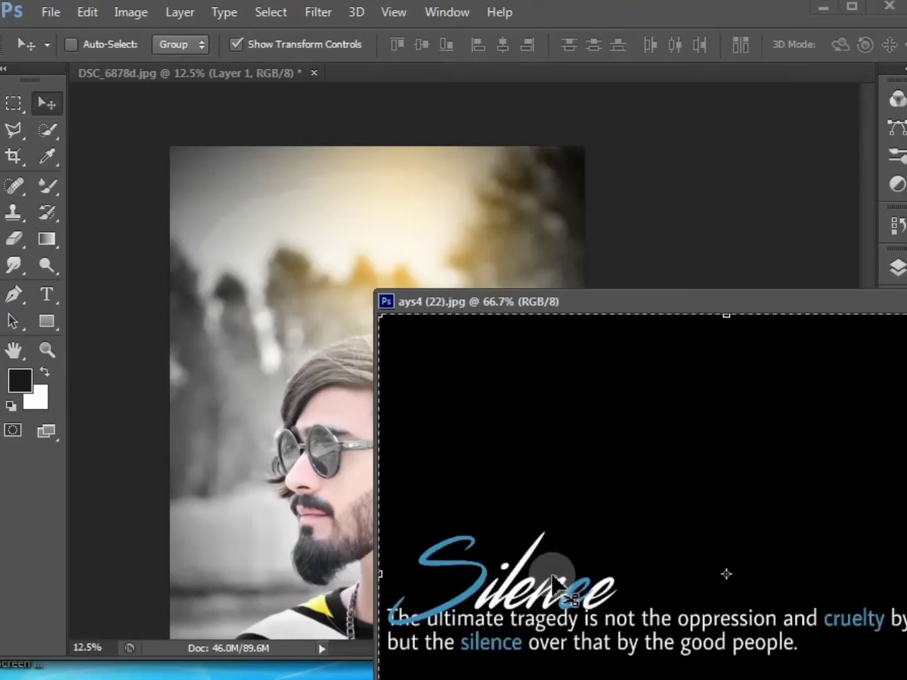
{"action": "left_click_drag", "start_coordinate": [552, 582], "coordinate": [344, 244]}
{"action": "key", "text": "ctrl+w"}
- Scale the quote layer to about 264% width and 256% height and place it across the sky above the head
{"action": "left_click", "coordinate": [501, 265]}
{"action": "left_click_drag", "start_coordinate": [434, 239], "coordinate": [561, 274]}
{"action": "left_click_drag", "start_coordinate": [435, 285], "coordinate": [429, 396]}
{"action": "left_click_drag", "start_coordinate": [482, 359], "coordinate": [447, 289]}
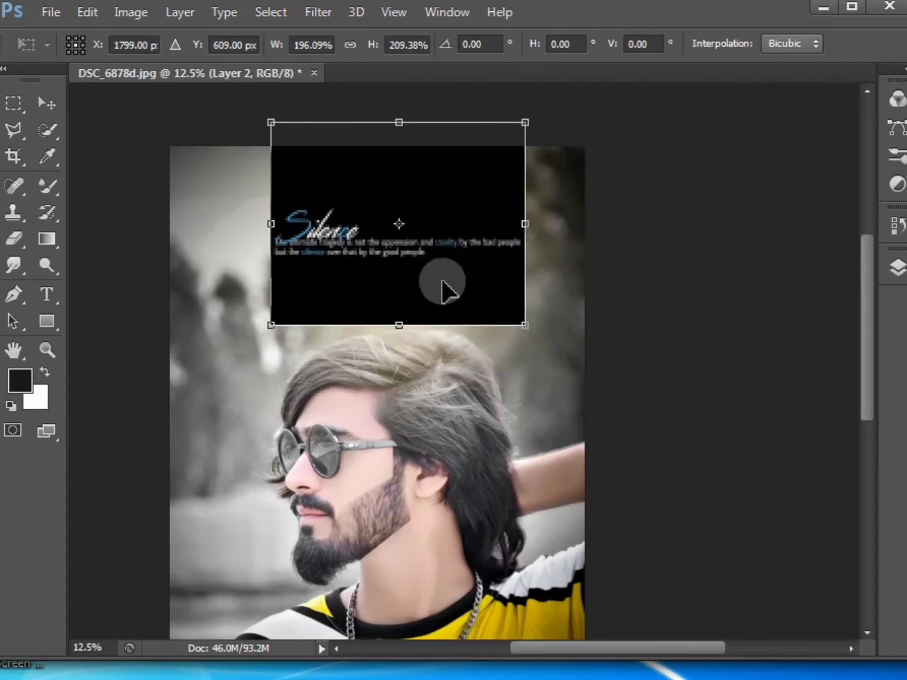
{"action": "left_click_drag", "start_coordinate": [268, 225], "coordinate": [182, 225]}
{"action": "left_click_drag", "start_coordinate": [340, 322], "coordinate": [441, 331]}
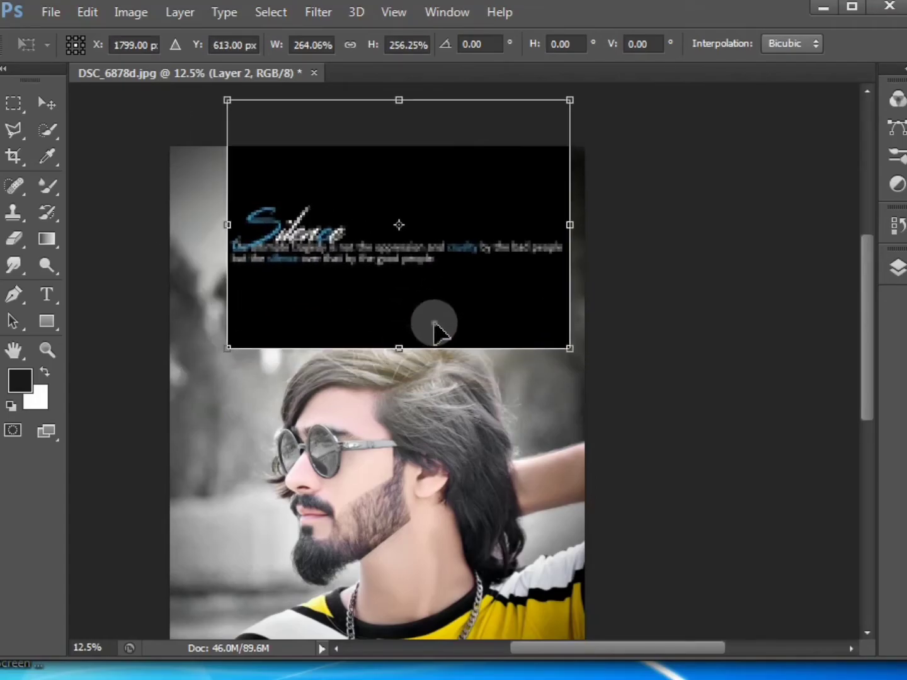
{"action": "key", "text": "Return"}
{"action": "key", "text": "m"}
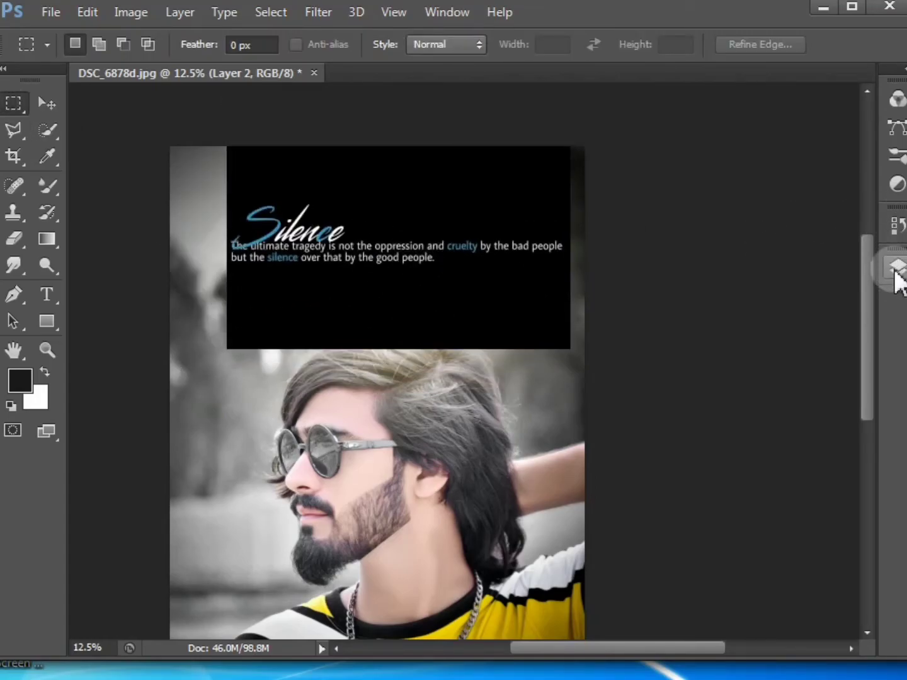
- Compare blend modes for the quote layer and set it to Linear Dodge (Add)
{"action": "left_click", "coordinate": [896, 271]}
{"action": "left_click", "coordinate": [713, 303]}
{"action": "left_click", "coordinate": [688, 218]}
{"action": "scroll", "coordinate": [703, 303], "scroll_direction": "up", "scroll_amount": 4}
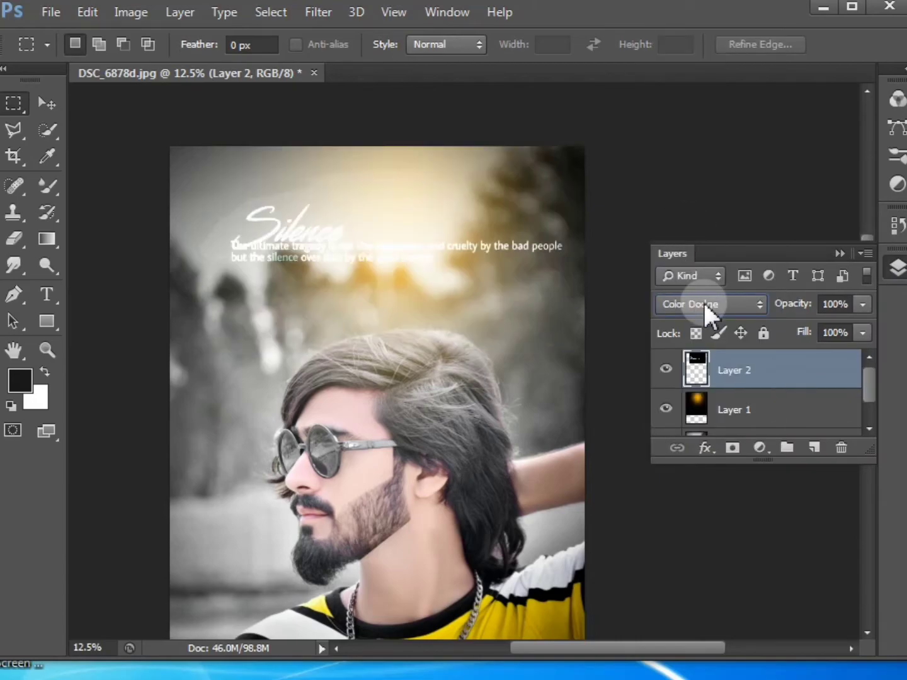
{"action": "scroll", "coordinate": [705, 304], "scroll_direction": "up", "scroll_amount": 9}
{"action": "scroll", "coordinate": [705, 303], "scroll_direction": "down", "scroll_amount": 6}
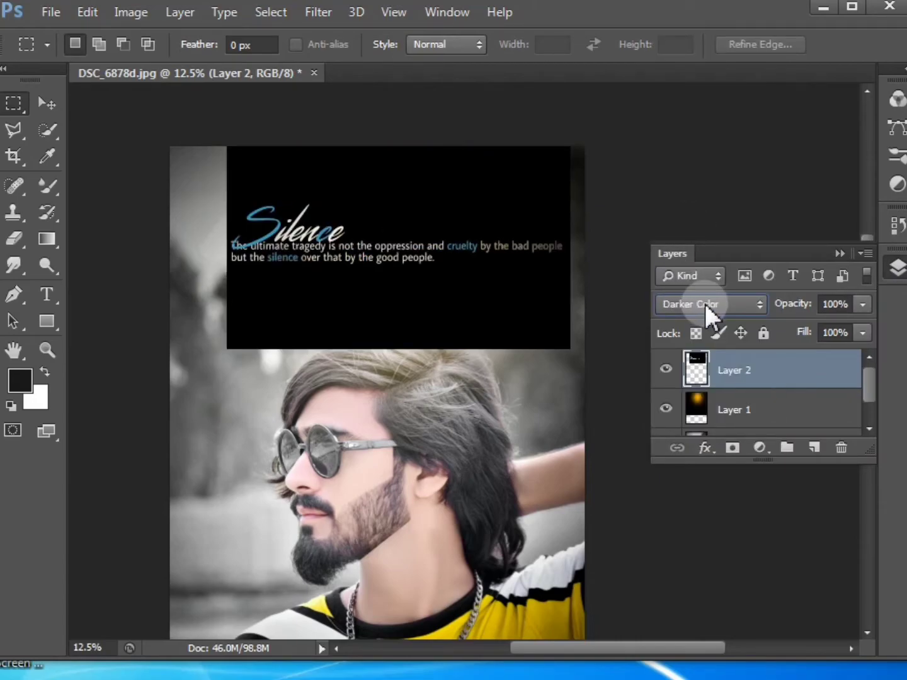
{"action": "scroll", "coordinate": [705, 304], "scroll_direction": "down", "scroll_amount": 7}
{"action": "scroll", "coordinate": [705, 303], "scroll_direction": "up", "scroll_amount": 4}
{"action": "scroll", "coordinate": [706, 303], "scroll_direction": "down", "scroll_amount": 1}
{"action": "left_click", "coordinate": [14, 130]}
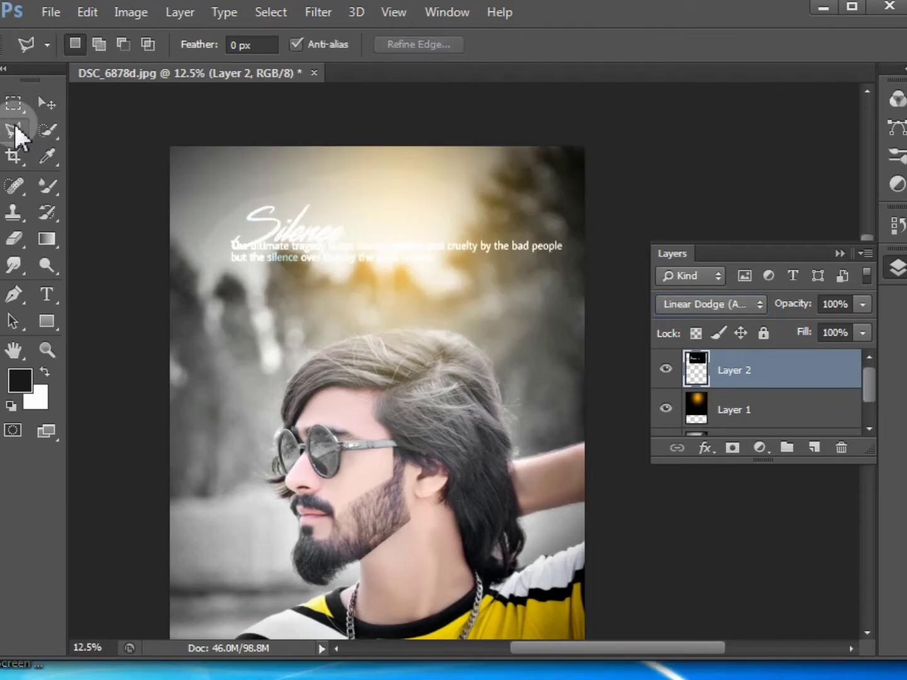
{"action": "left_click", "coordinate": [837, 251]}
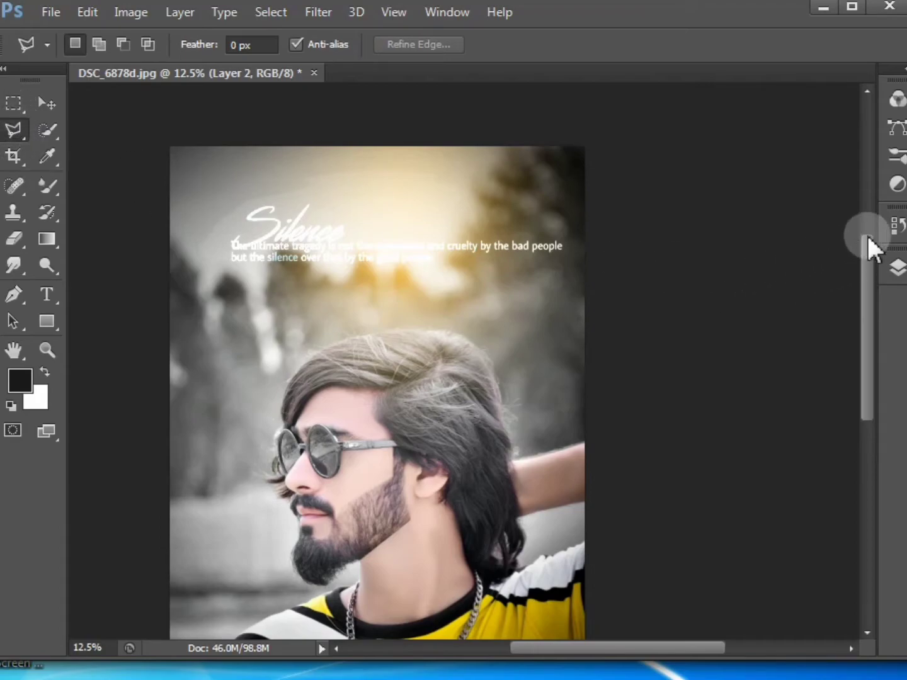
- On the Background layer, select the scenery around the man with Quick Selection, including the gap beneath his raised arm
{"action": "left_click", "coordinate": [898, 269]}
{"action": "scroll", "coordinate": [768, 391], "scroll_direction": "down", "scroll_amount": 1}
{"action": "left_click", "coordinate": [750, 417]}
{"action": "left_click", "coordinate": [838, 253]}
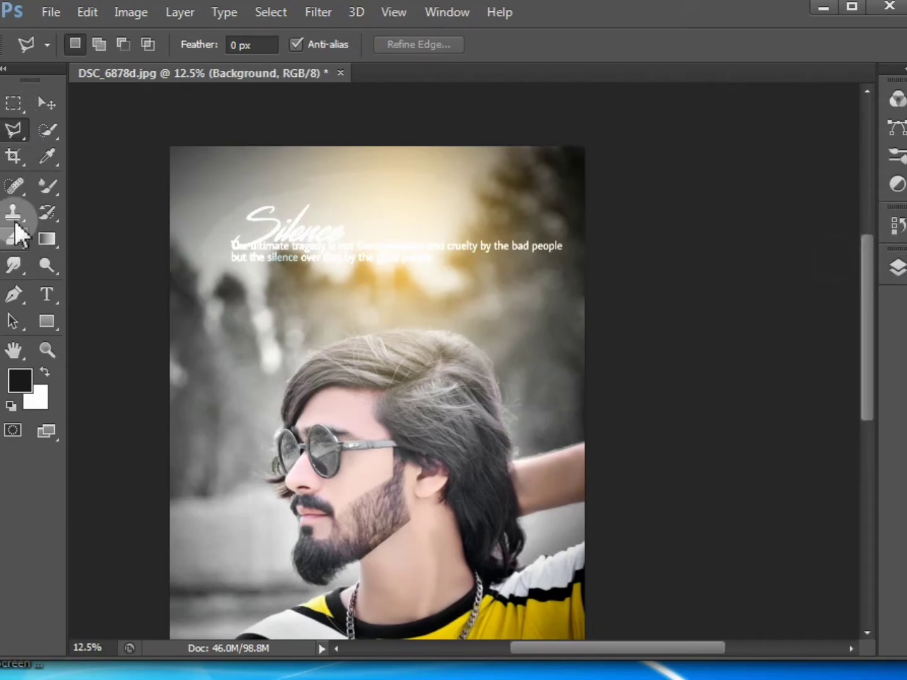
{"action": "left_click", "coordinate": [46, 131]}
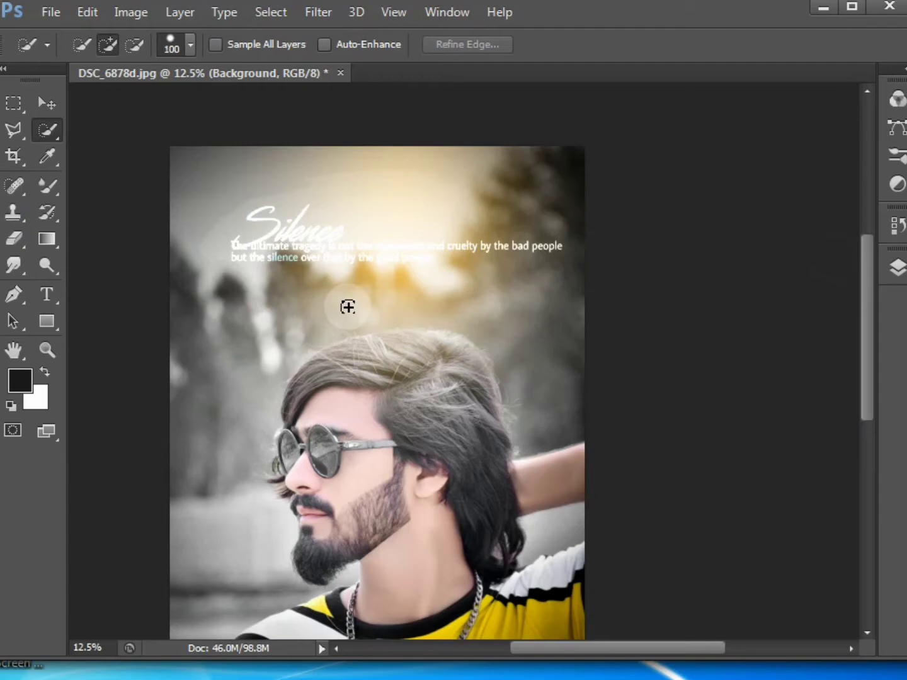
{"action": "mouse_move", "coordinate": [500, 188]}
{"action": "left_mouse_down"}
{"action": "mouse_move", "coordinate": [573, 273]}
{"action": "mouse_move", "coordinate": [299, 197]}
{"action": "mouse_move", "coordinate": [217, 388]}
{"action": "mouse_move", "coordinate": [208, 489]}
{"action": "left_mouse_up"}
{"action": "scroll", "coordinate": [207, 497], "scroll_direction": "down", "scroll_amount": 2}
{"action": "scroll", "coordinate": [207, 509], "scroll_direction": "down", "scroll_amount": 2}
{"action": "left_click_drag", "start_coordinate": [201, 310], "coordinate": [194, 429]}
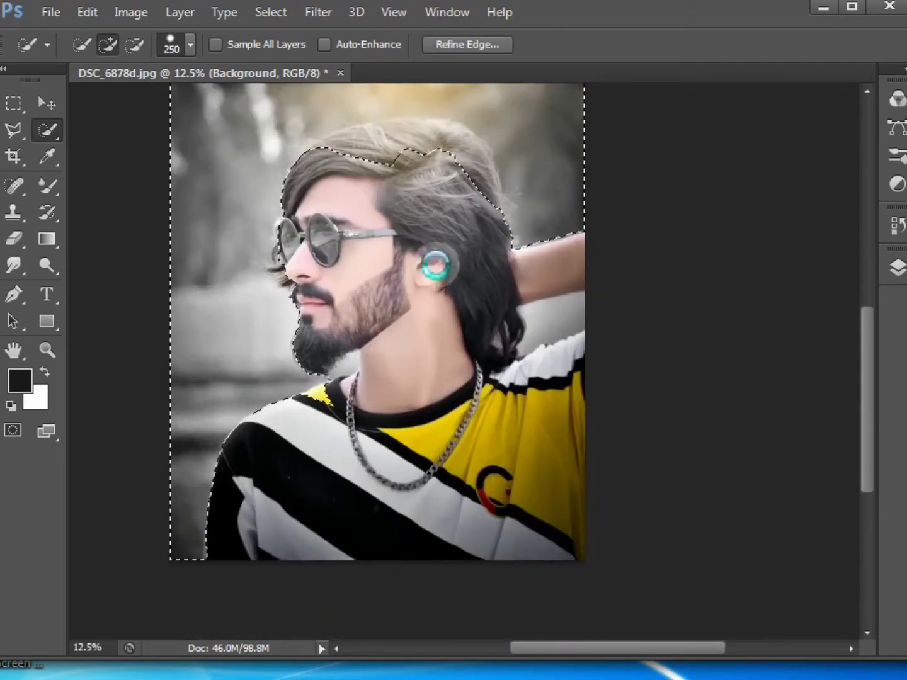
{"action": "key", "text": "bracketright"}
{"action": "key", "text": "bracketright"}
{"action": "left_click", "coordinate": [553, 323]}
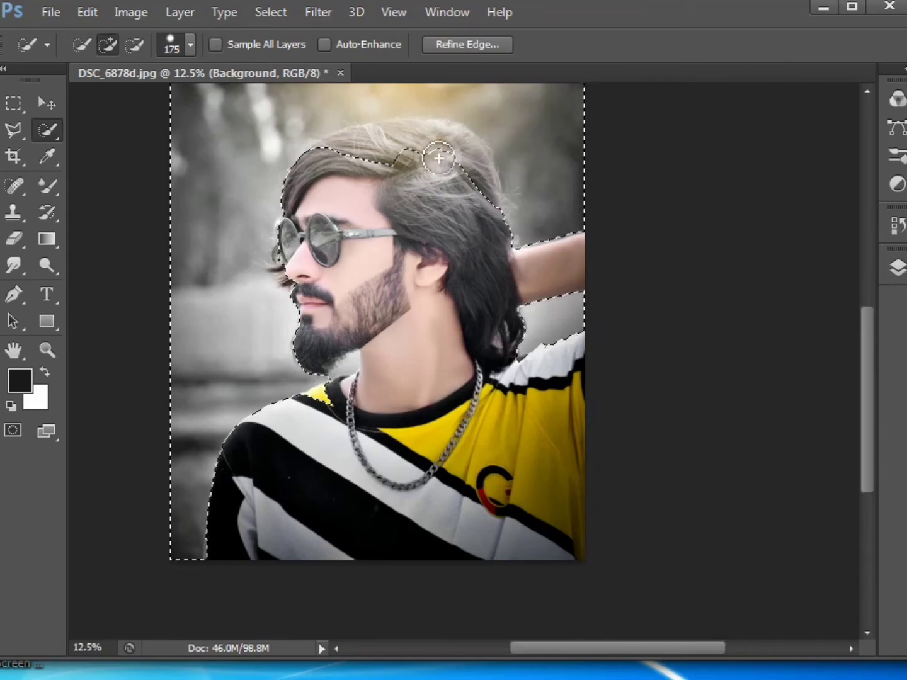
- Subtract the top of the hair and the yellow shirt shoulder from the background selection
{"action": "left_click", "coordinate": [134, 45]}
{"action": "key", "text": "bracketleft"}
{"action": "key", "text": "bracketleft"}
{"action": "key", "text": "bracketleft"}
{"action": "key", "text": "bracketleft"}
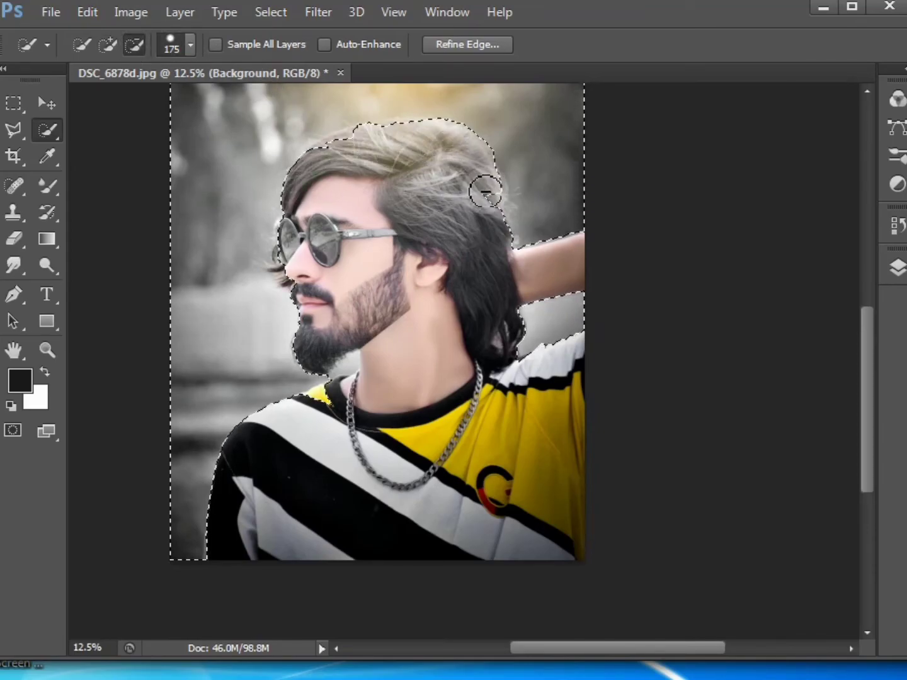
{"action": "left_click", "coordinate": [319, 155]}
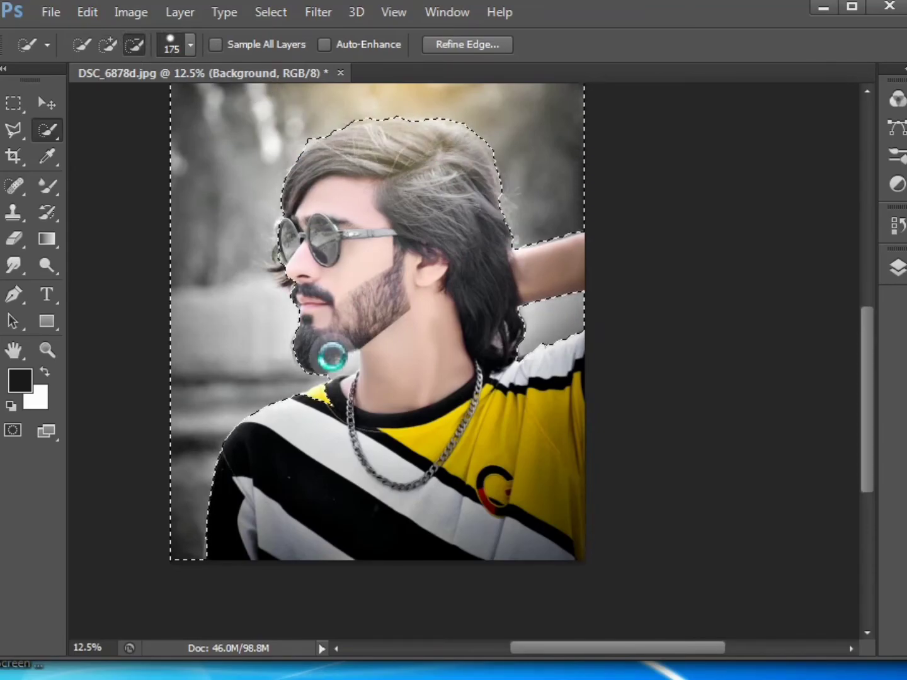
{"action": "left_click_drag", "start_coordinate": [339, 404], "coordinate": [321, 398]}
- Add the small background gap between the beard and the shirt collar to the selection using a smaller brush
{"action": "left_click", "coordinate": [108, 45]}
{"action": "key", "text": "bracketleft"}
{"action": "key", "text": "bracketleft"}
{"action": "key", "text": "bracketleft"}
{"action": "key", "text": "bracketleft"}
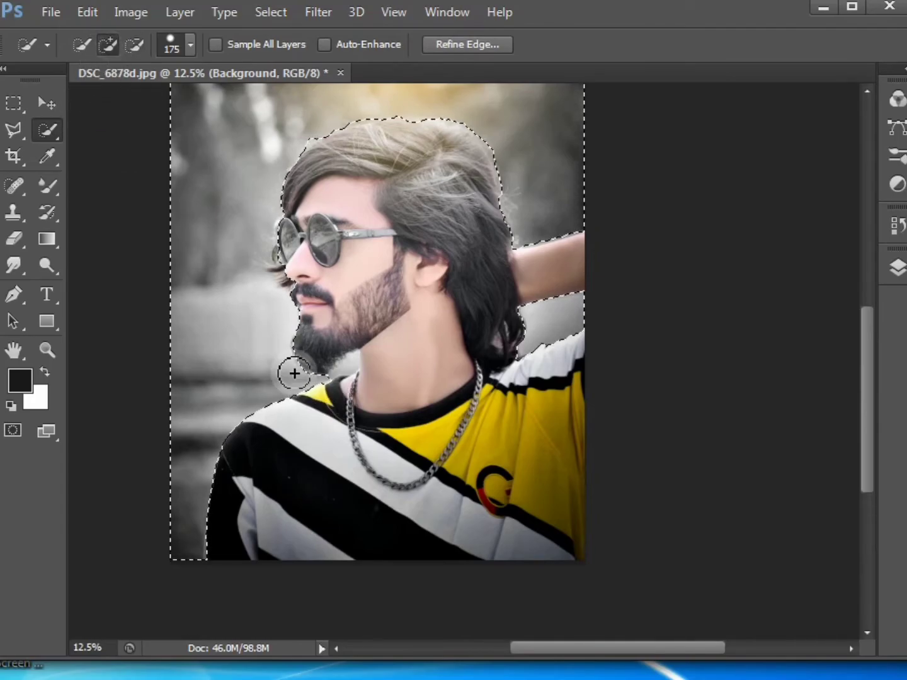
{"action": "left_click", "coordinate": [337, 365]}
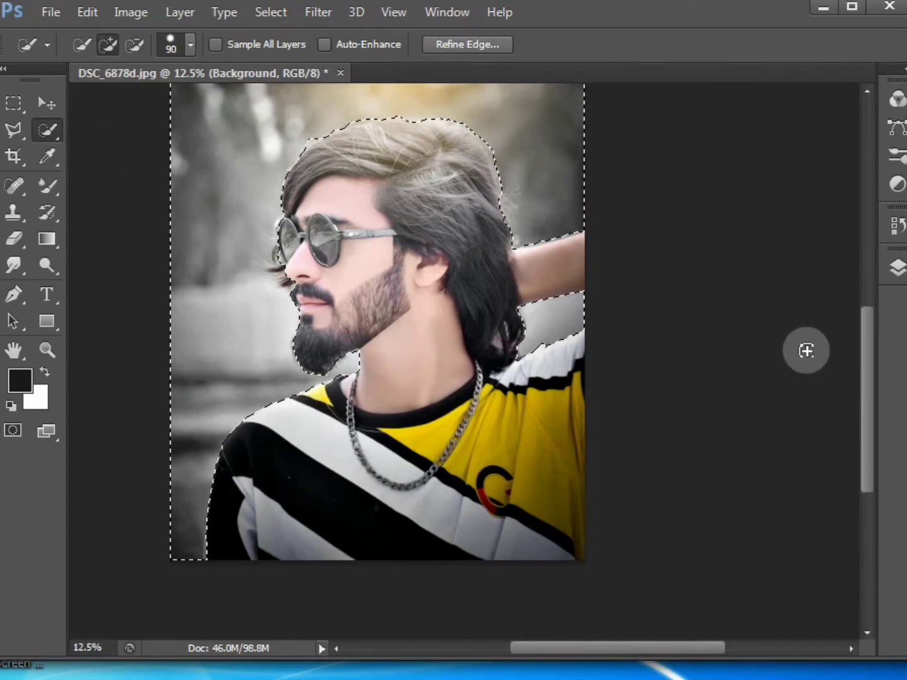
- Add a Color Balance adjustment for the selected background with midtones at red +30, green +10 and blue +10
{"action": "left_click", "coordinate": [896, 184]}
{"action": "left_click", "coordinate": [734, 155]}
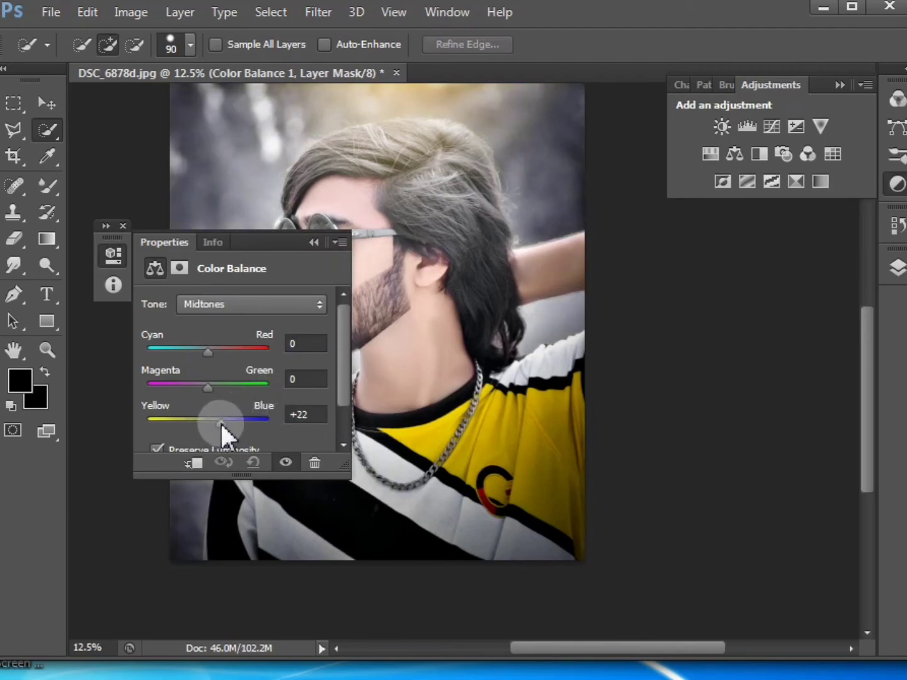
{"action": "left_click_drag", "start_coordinate": [220, 421], "coordinate": [223, 422]}
{"action": "left_click_drag", "start_coordinate": [223, 378], "coordinate": [220, 350]}
{"action": "left_click_drag", "start_coordinate": [262, 242], "coordinate": [224, 366]}
{"action": "scroll", "coordinate": [366, 385], "scroll_direction": "up", "scroll_amount": 2}
{"action": "scroll", "coordinate": [365, 385], "scroll_direction": "down", "scroll_amount": 1}
{"action": "left_click_drag", "start_coordinate": [189, 545], "coordinate": [172, 543]}
{"action": "left_click_drag", "start_coordinate": [182, 474], "coordinate": [173, 512]}
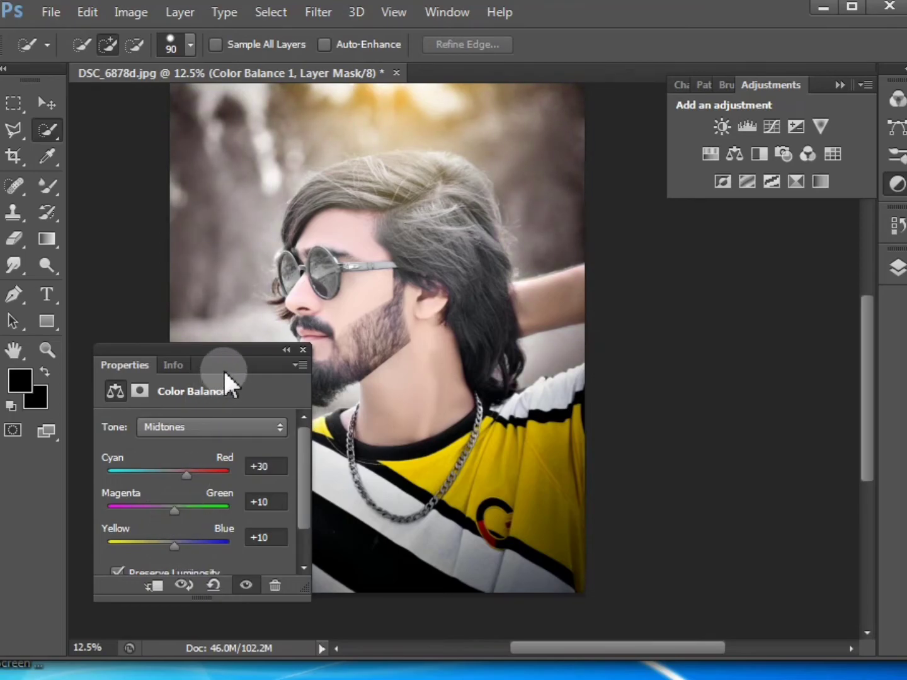
- Convert the locked Background layer into an editable regular layer
{"action": "left_click", "coordinate": [286, 350]}
{"action": "scroll", "coordinate": [284, 354], "scroll_direction": "up", "scroll_amount": 2}
{"action": "scroll", "coordinate": [415, 451], "scroll_direction": "down", "scroll_amount": 1}
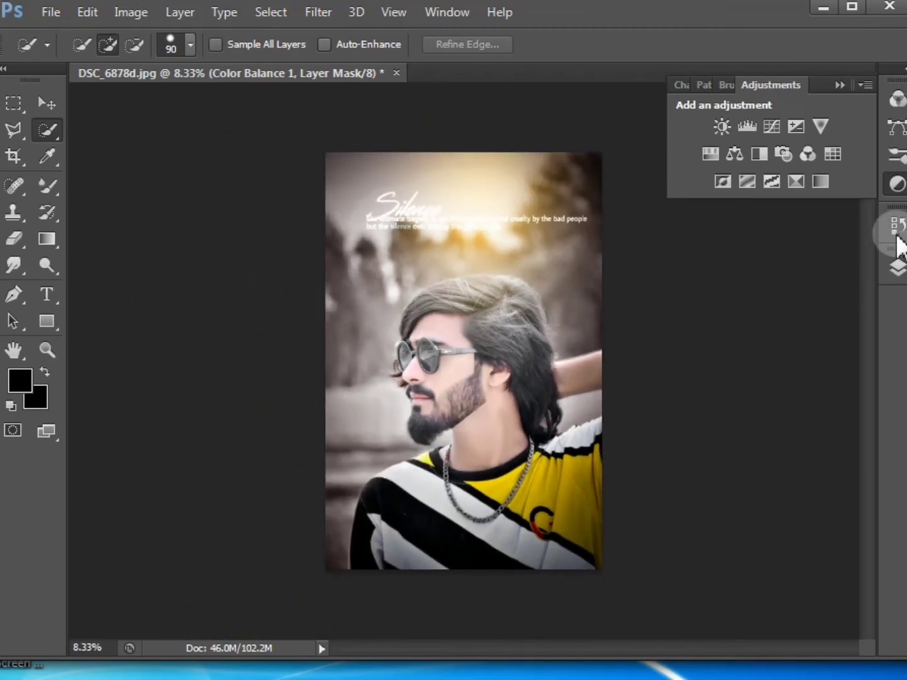
{"action": "left_click", "coordinate": [897, 258]}
{"action": "scroll", "coordinate": [744, 421], "scroll_direction": "down", "scroll_amount": 1}
{"action": "left_click", "coordinate": [738, 417]}
{"action": "double_click", "coordinate": [744, 416]}
{"action": "left_click", "coordinate": [588, 184]}
- Frame the photo layer with a white (ffffff) stroke style positioned Inside
{"action": "left_click", "coordinate": [705, 447]}
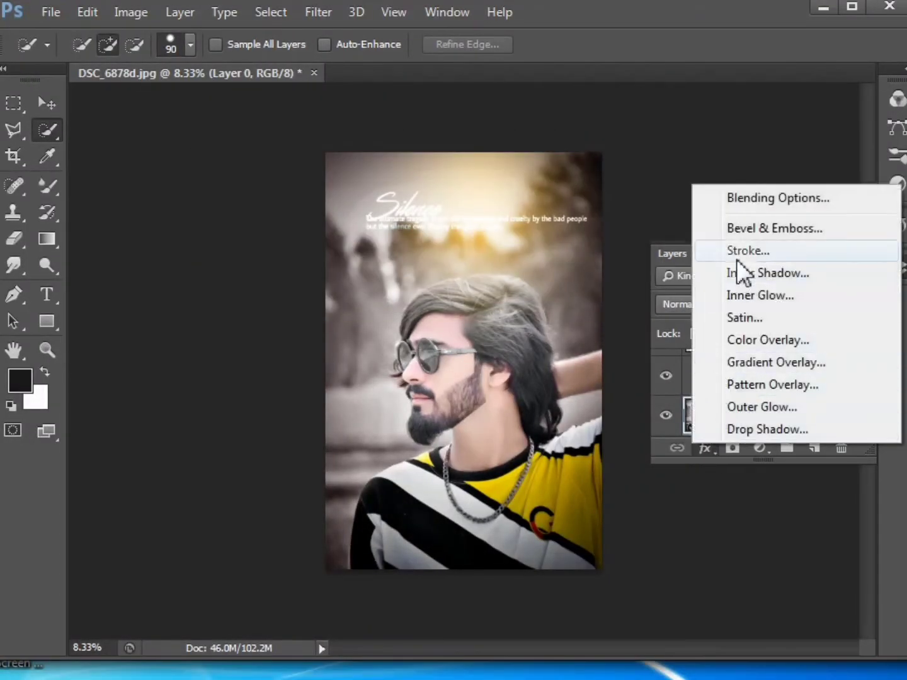
{"action": "left_click", "coordinate": [737, 253]}
{"action": "left_click", "coordinate": [441, 505]}
{"action": "left_click", "coordinate": [162, 132]}
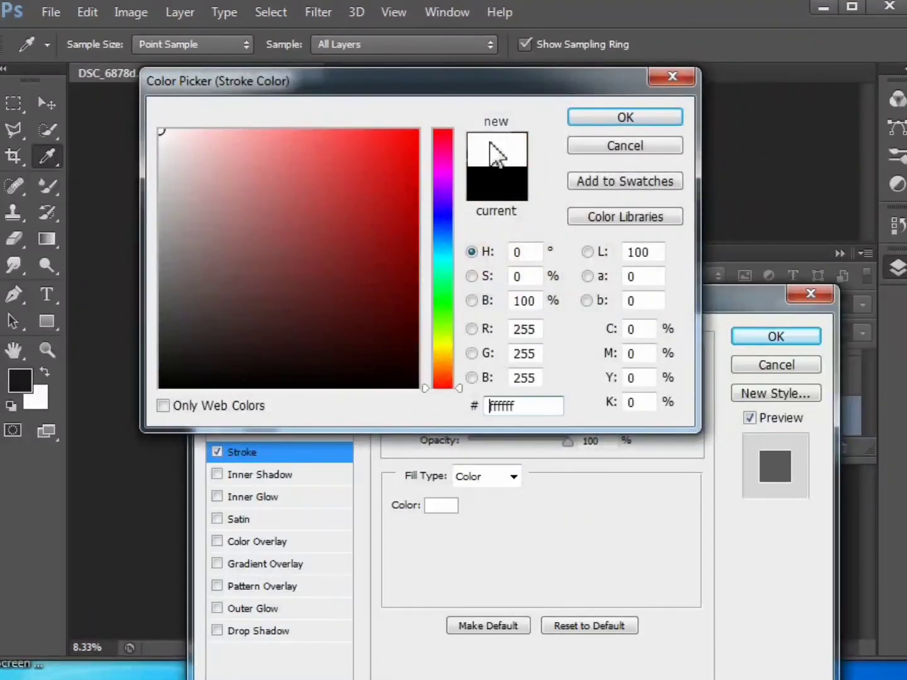
{"action": "left_click", "coordinate": [626, 117]}
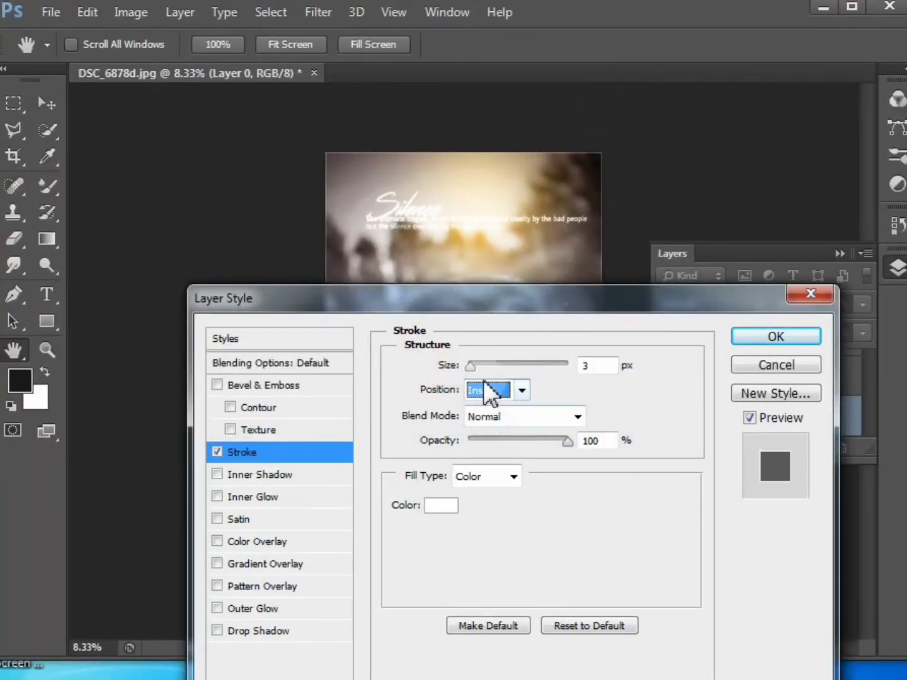
{"action": "left_click", "coordinate": [772, 340]}
{"action": "key", "text": "w"}
{"action": "left_click", "coordinate": [838, 255]}
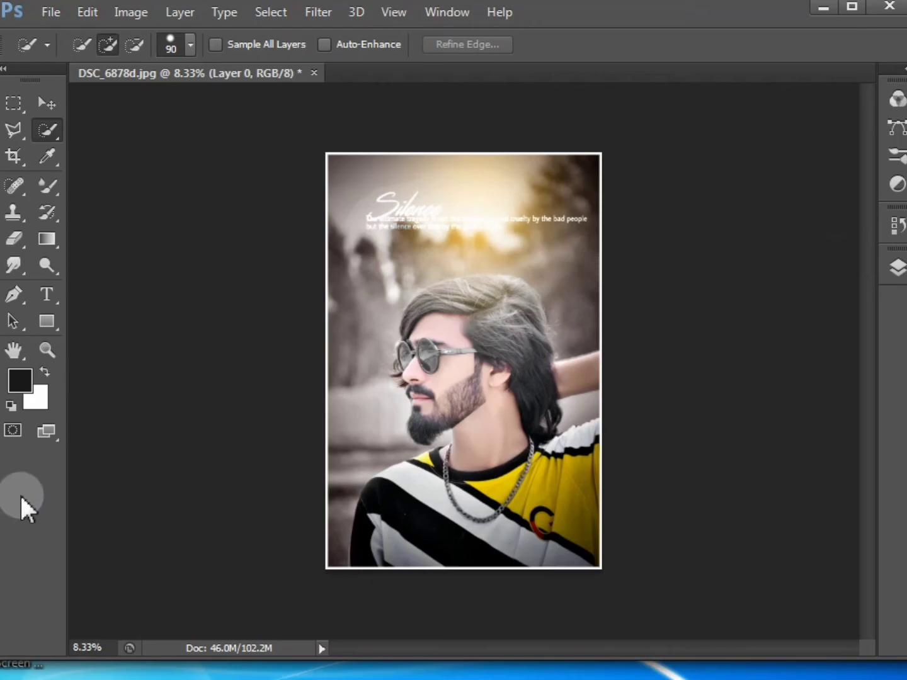
- Add a Color Lookup adjustment using the 3DLUT file hajji (11).cube
{"action": "left_click", "coordinate": [898, 184]}
{"action": "left_click", "coordinate": [833, 154]}
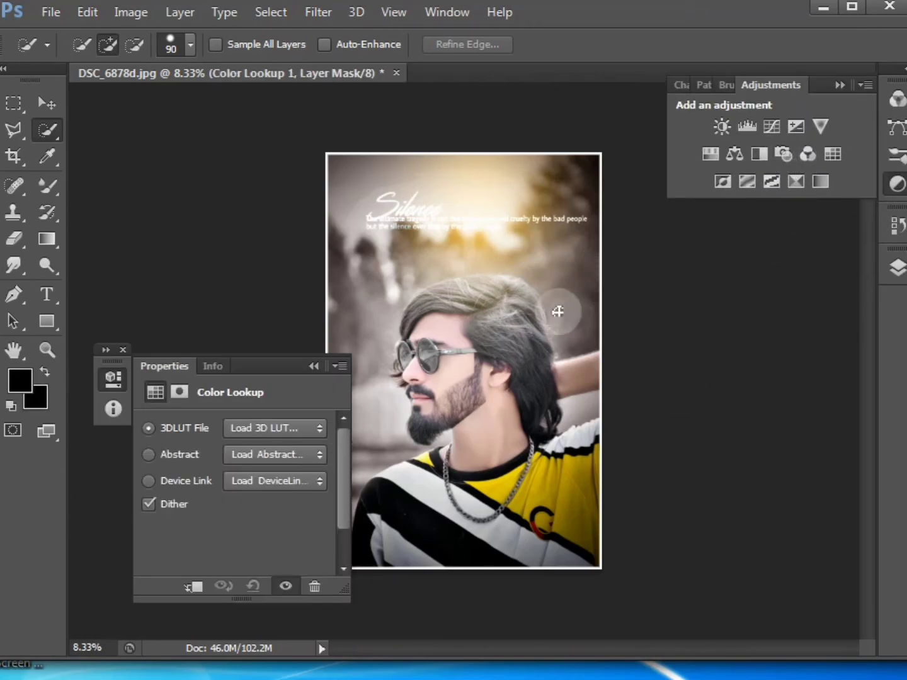
{"action": "left_click", "coordinate": [283, 428]}
{"action": "scroll", "coordinate": [297, 395], "scroll_direction": "down", "scroll_amount": 1}
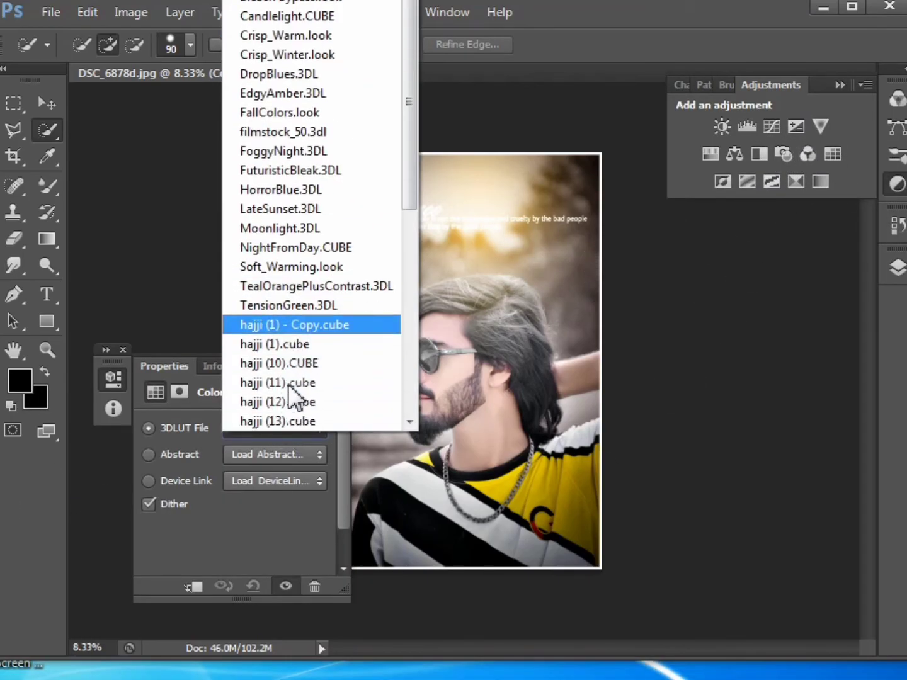
{"action": "left_click", "coordinate": [287, 362]}
{"action": "left_click_drag", "start_coordinate": [286, 362], "coordinate": [224, 317]}
{"action": "scroll", "coordinate": [188, 375], "scroll_direction": "down", "scroll_amount": 2}
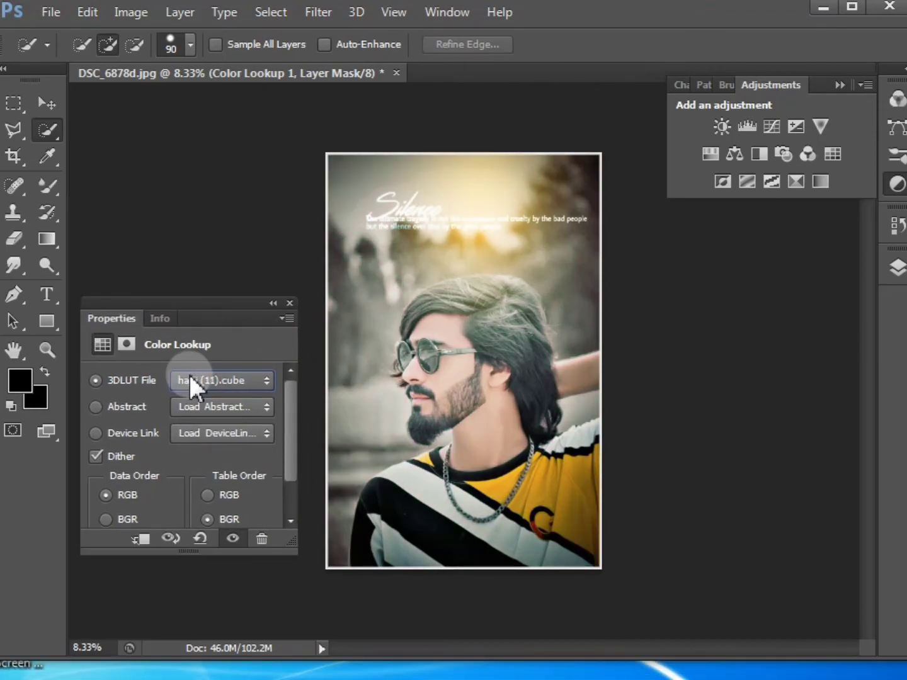
{"action": "scroll", "coordinate": [190, 374], "scroll_direction": "up", "scroll_amount": 1}
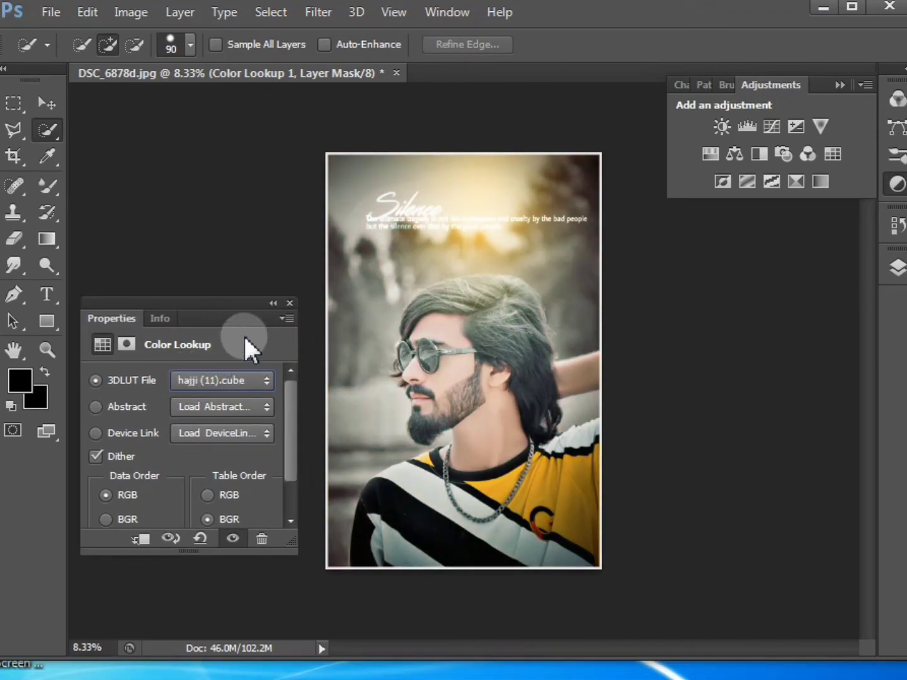
{"action": "left_click", "coordinate": [273, 304]}
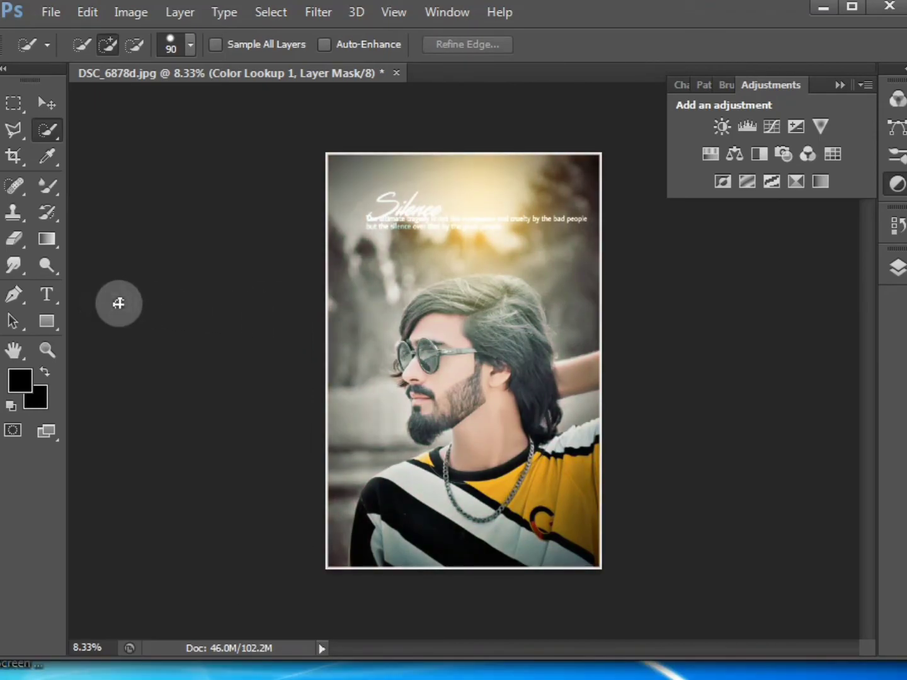
- Add a Levels adjustment with input shadows at 15, midtones at 0.72 and highlights at 226
{"action": "left_click", "coordinate": [748, 126]}
{"action": "scroll", "coordinate": [260, 432], "scroll_direction": "down", "scroll_amount": 2}
{"action": "left_click_drag", "start_coordinate": [310, 463], "coordinate": [296, 461]}
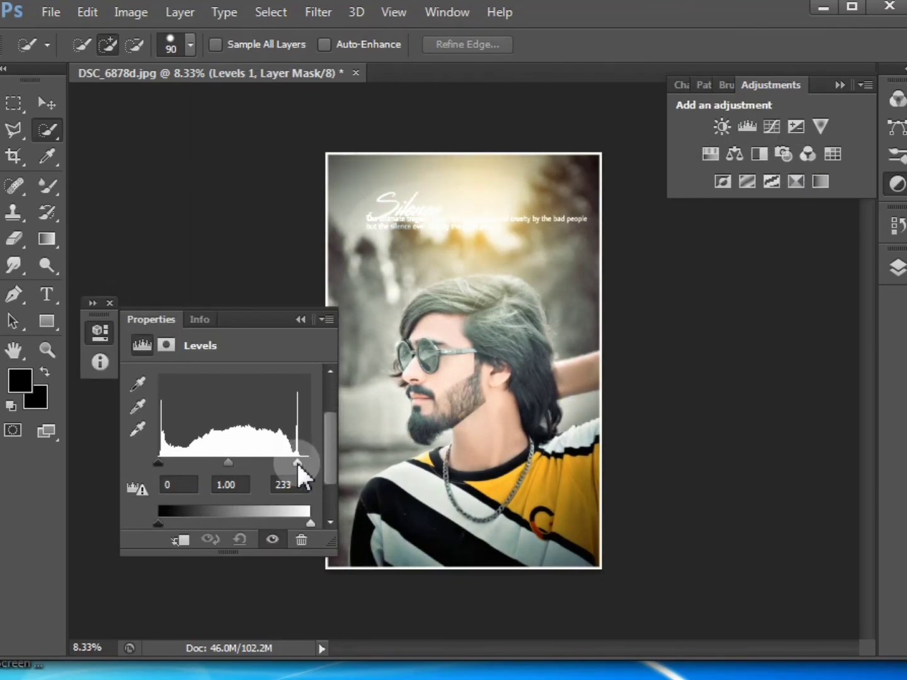
{"action": "left_click_drag", "start_coordinate": [228, 463], "coordinate": [242, 464]}
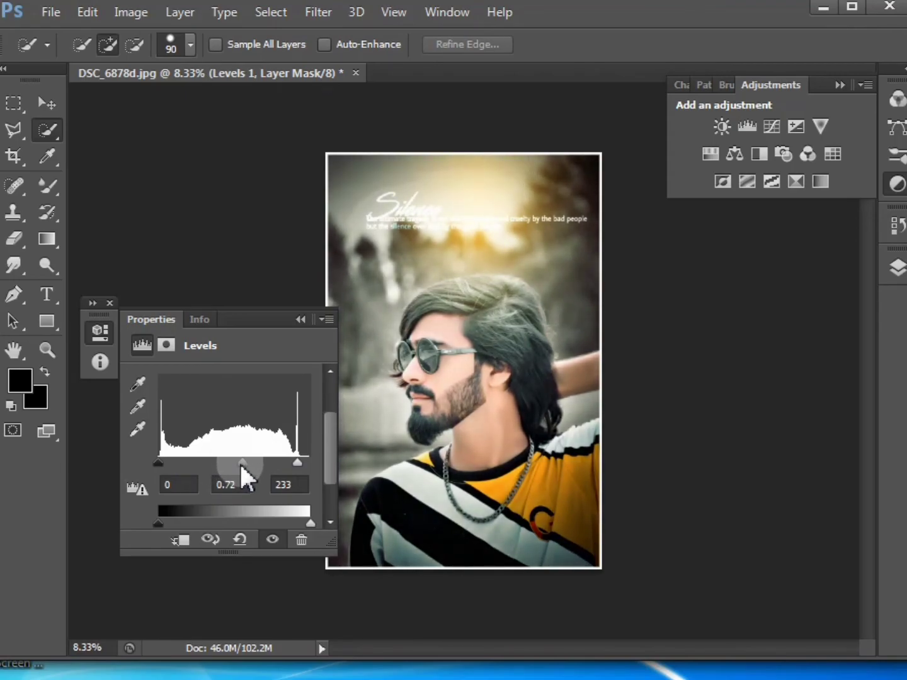
{"action": "left_click_drag", "start_coordinate": [159, 463], "coordinate": [168, 465]}
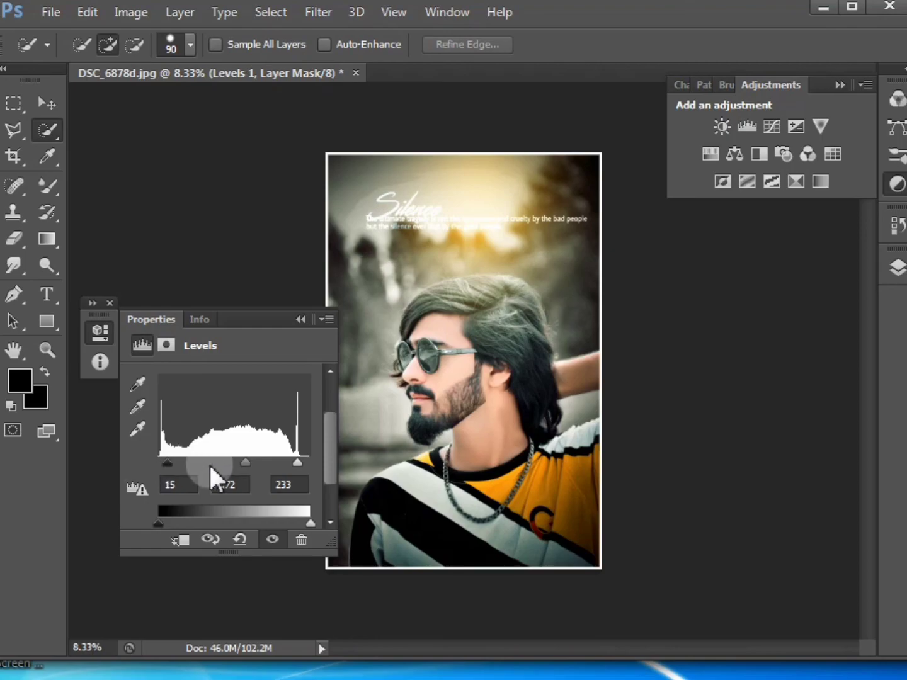
{"action": "left_click_drag", "start_coordinate": [297, 462], "coordinate": [291, 461]}
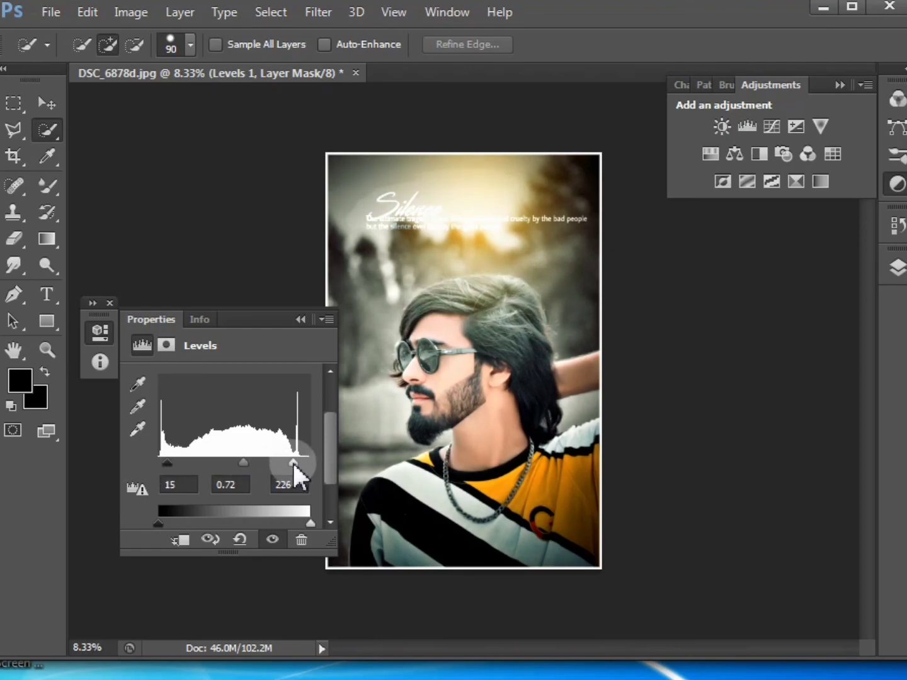
{"action": "left_click", "coordinate": [301, 319]}
{"action": "left_click", "coordinate": [110, 303]}
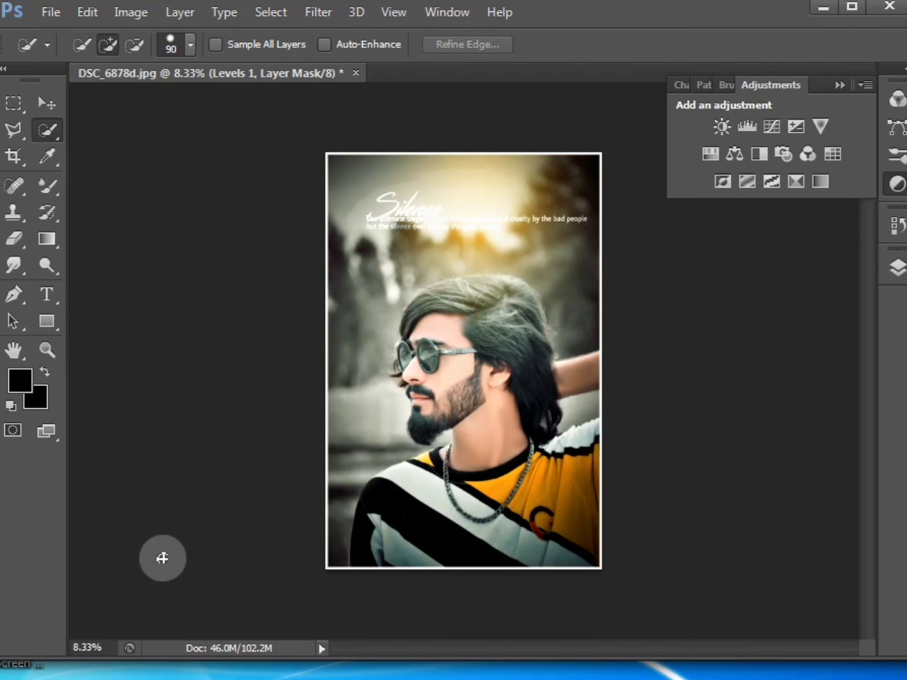
- Examine the man's face, hair and beard up close at 16.67% magnification
{"action": "left_click", "coordinate": [47, 351]}
{"action": "left_click", "coordinate": [450, 435]}
{"action": "left_click", "coordinate": [512, 490]}
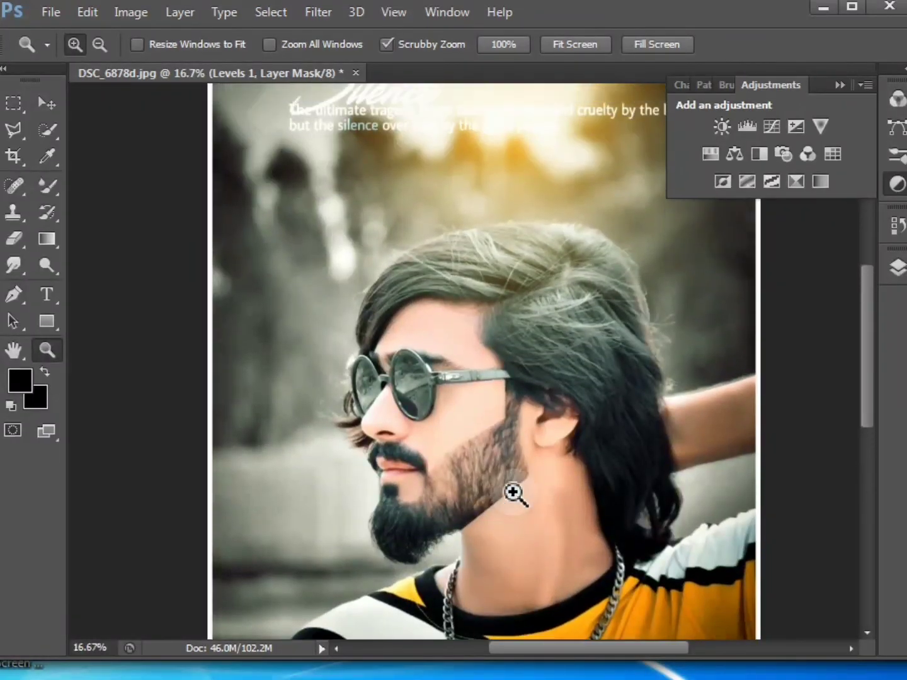